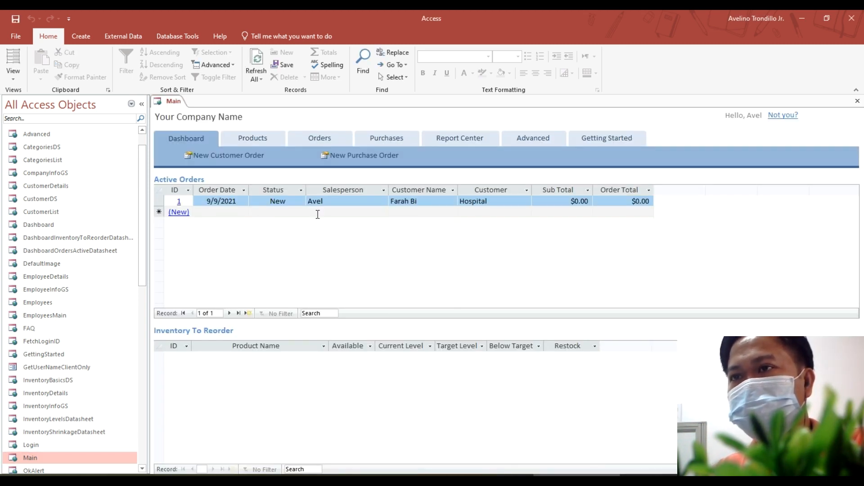
Open active order 1 and add the product 2-Ring A4 White Binder 1" (20pcs/box) to its order details.
click(179, 201)
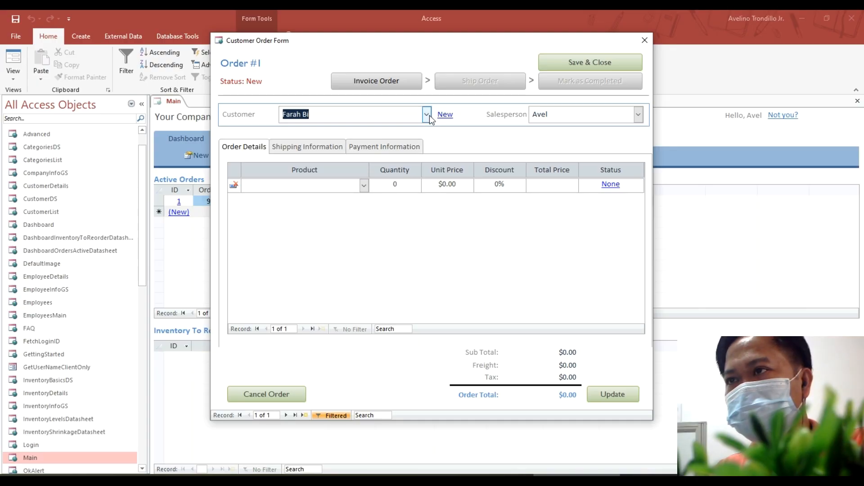
click(430, 115)
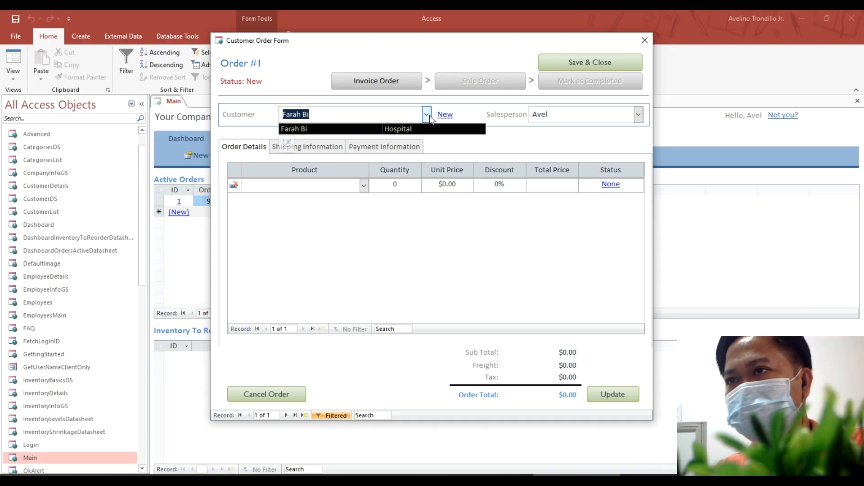
click(340, 188)
click(364, 186)
click(291, 206)
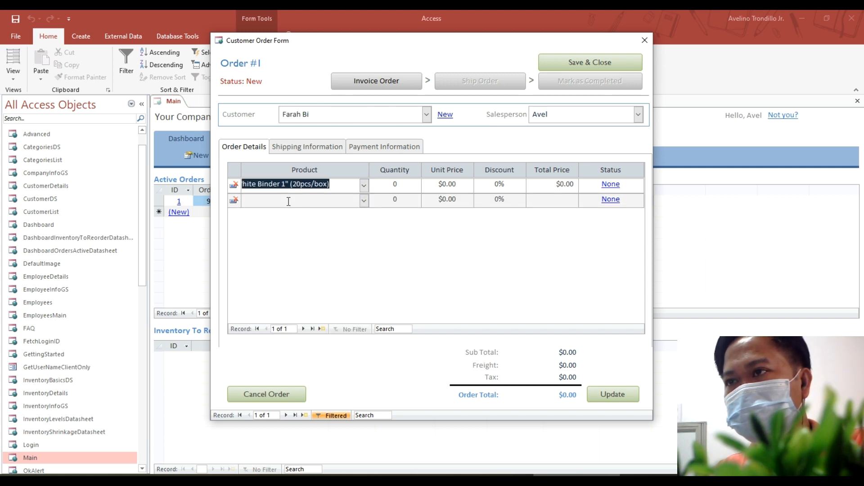
Set the binder line's quantity to 10 and its unit price to $12.00.
key(Tab)
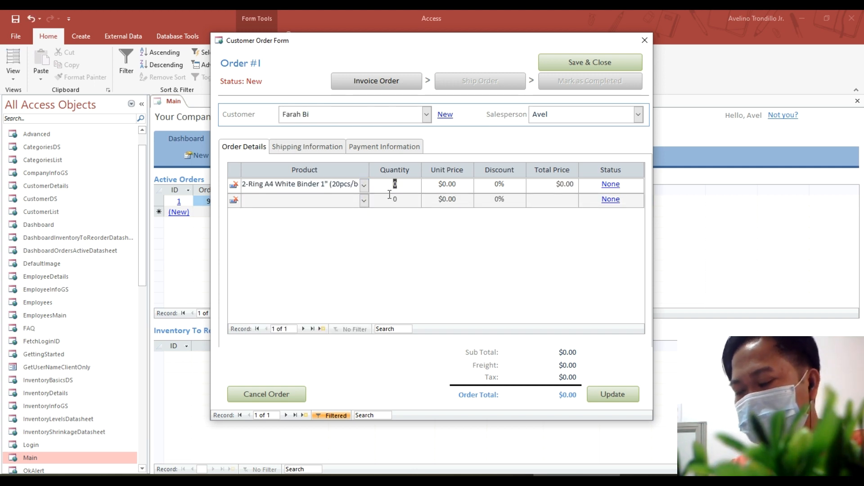
text(10)
key(Tab)
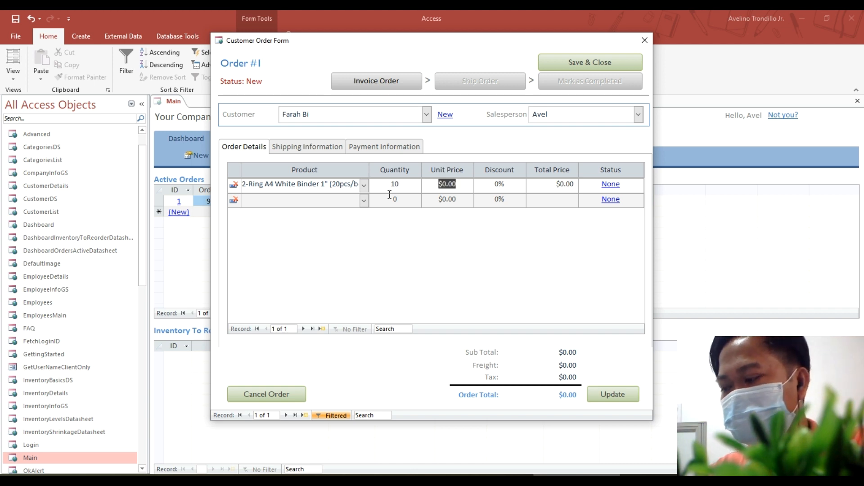
text(12)
key(Tab)
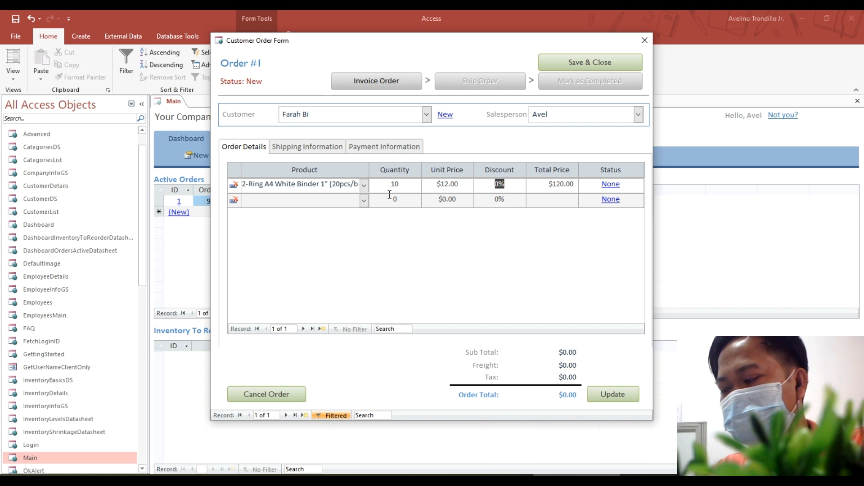
Enter a 10% discount on the binder line and reduce it to 1%.
text(10)
key(Tab)
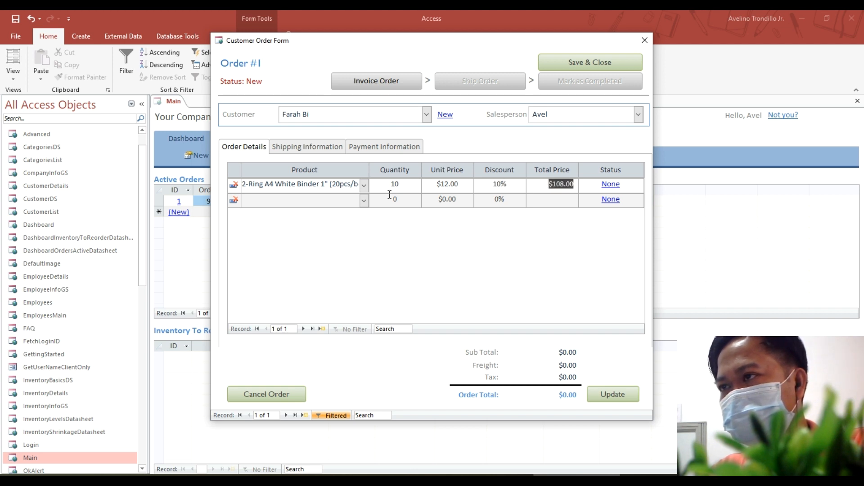
key(shift+Tab)
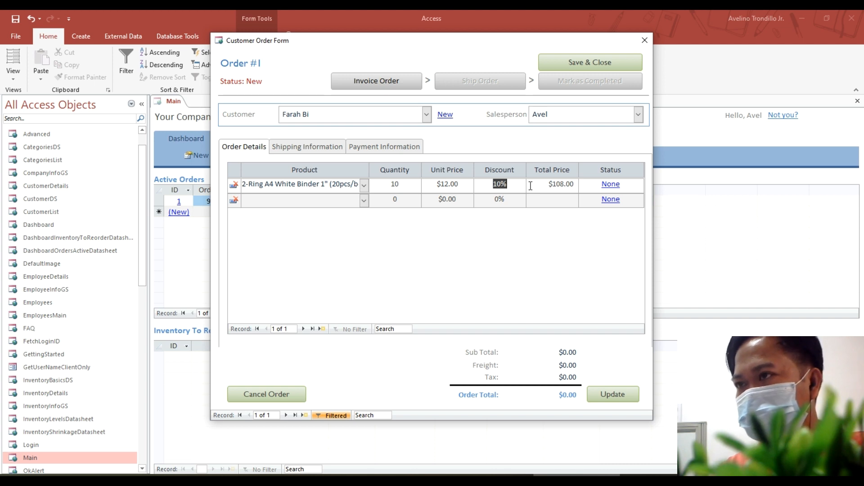
text(1)
key(Tab)
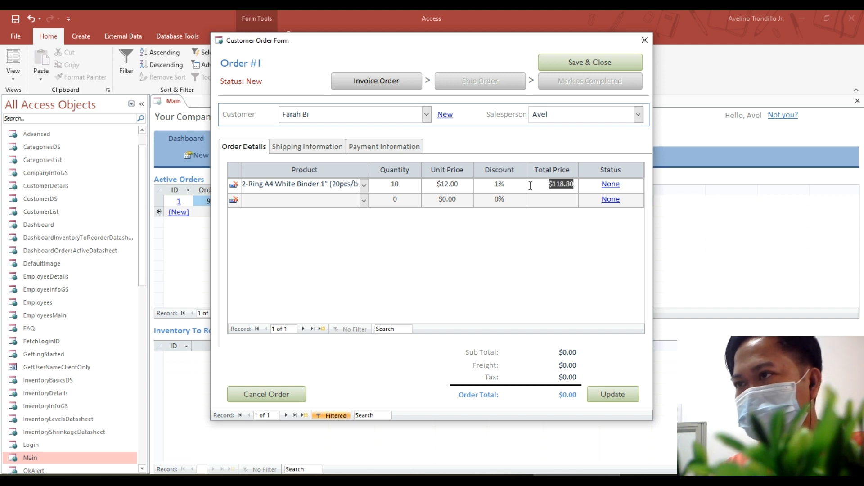
Check the binder line's stock status without creating a purchase order, and try to invoice the order.
click(606, 186)
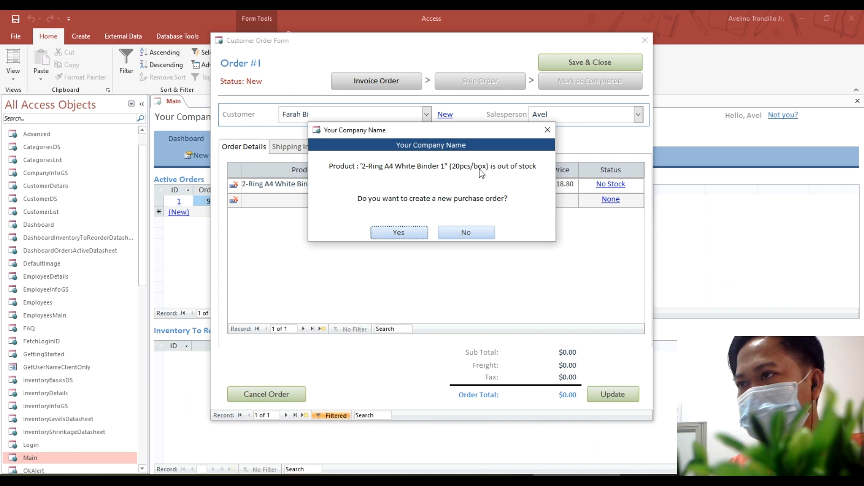
click(470, 232)
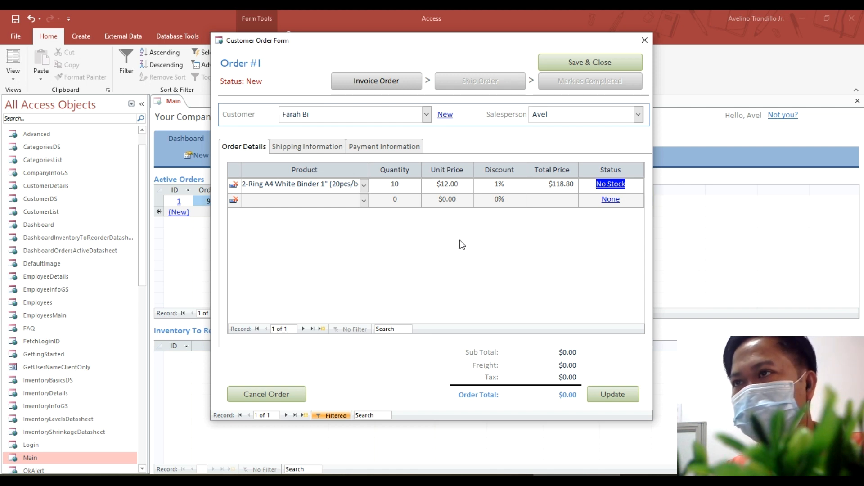
click(388, 87)
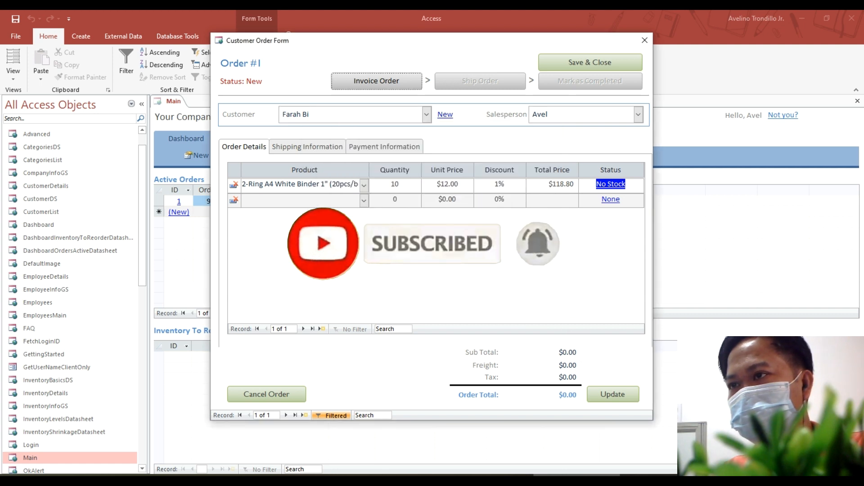
click(410, 225)
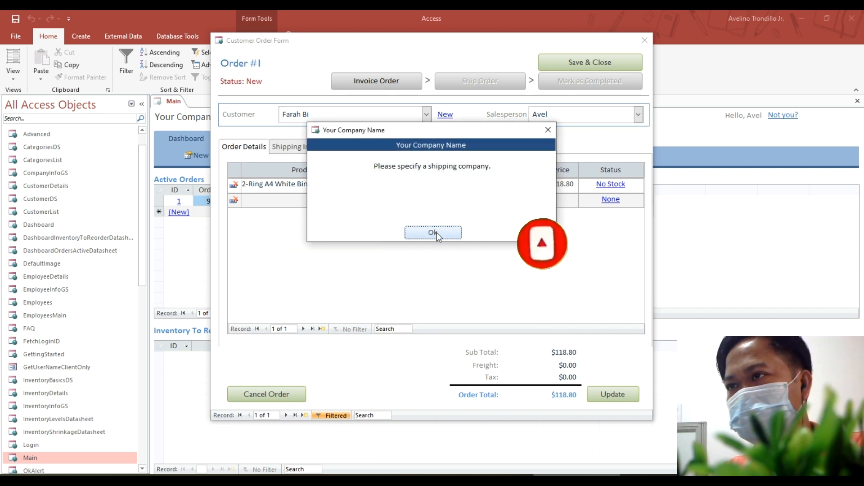
click(437, 232)
Set the order's shipping method to No Shipper in the shipping information.
click(326, 150)
click(398, 170)
click(388, 184)
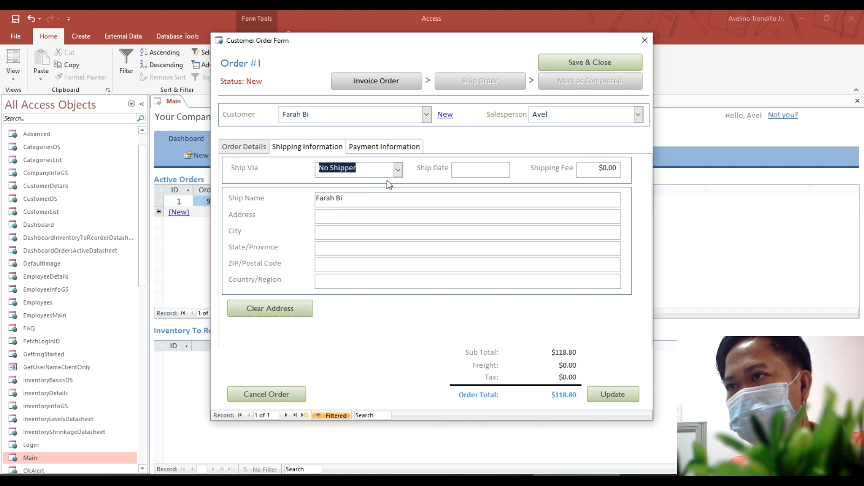
Set the ship date to 9/10/2021 and the shipping fee to $5.00.
click(477, 170)
click(516, 168)
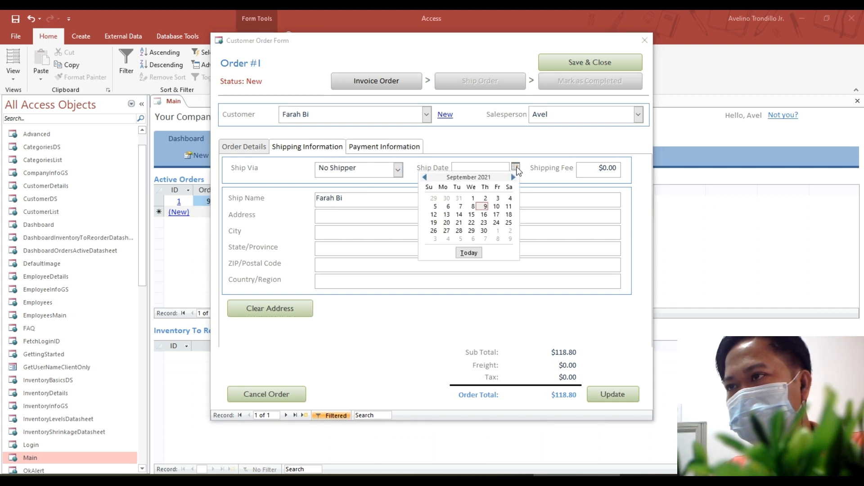
click(498, 207)
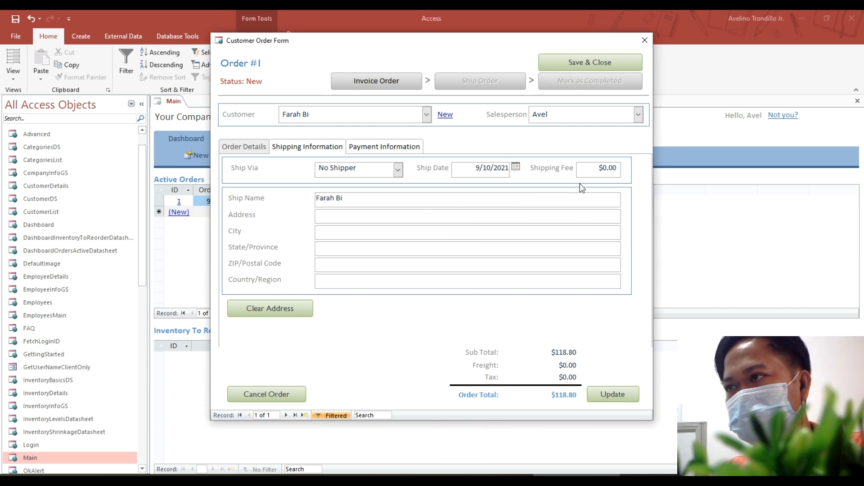
key(Tab)
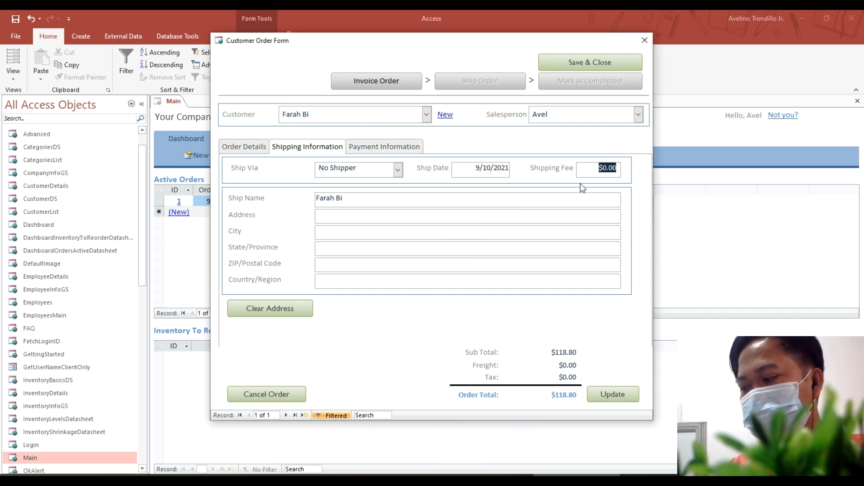
text(5)
key(Tab)
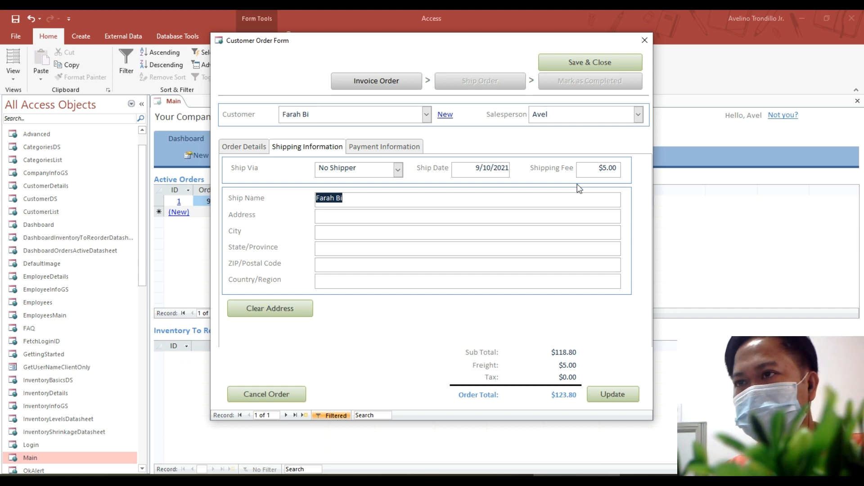
Set the order's payment type to Credit Card and update the order totals.
click(390, 148)
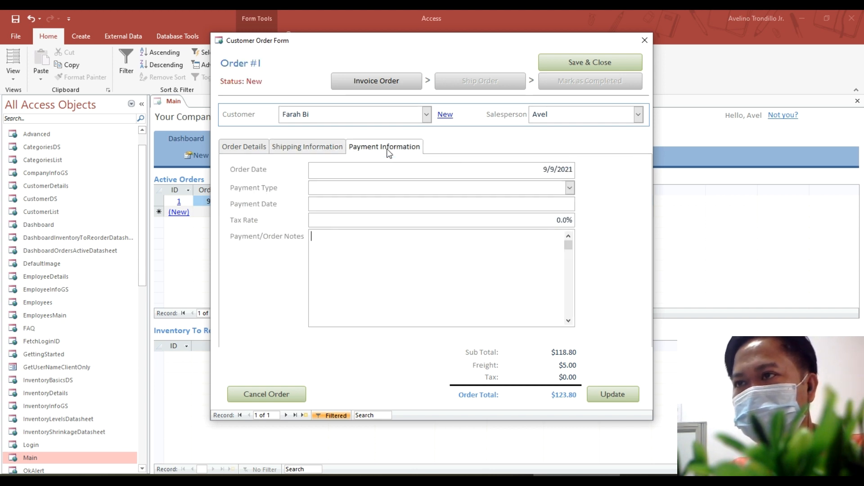
click(570, 188)
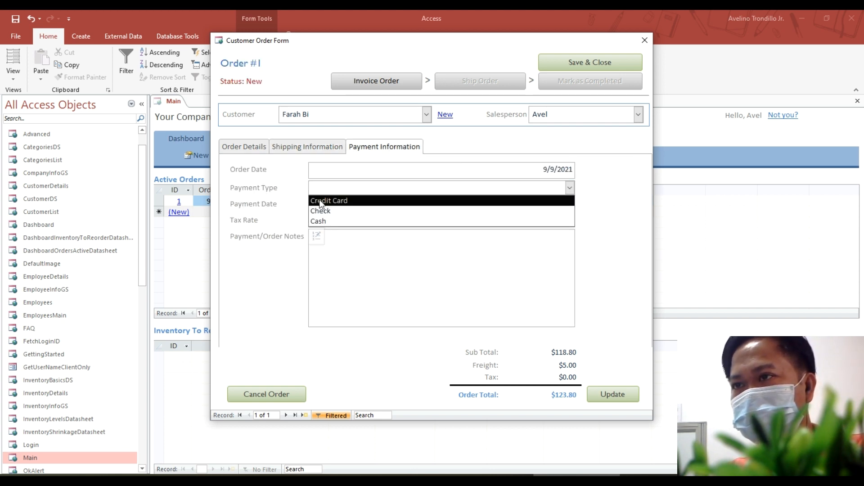
click(323, 202)
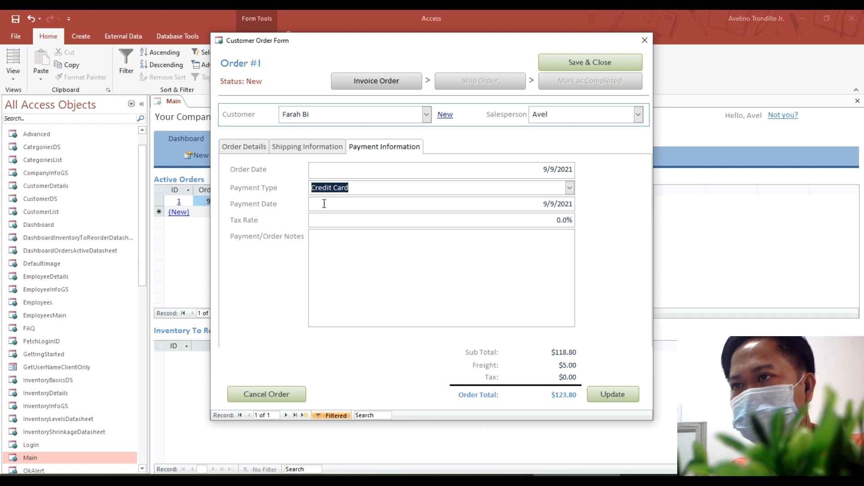
click(363, 205)
click(606, 392)
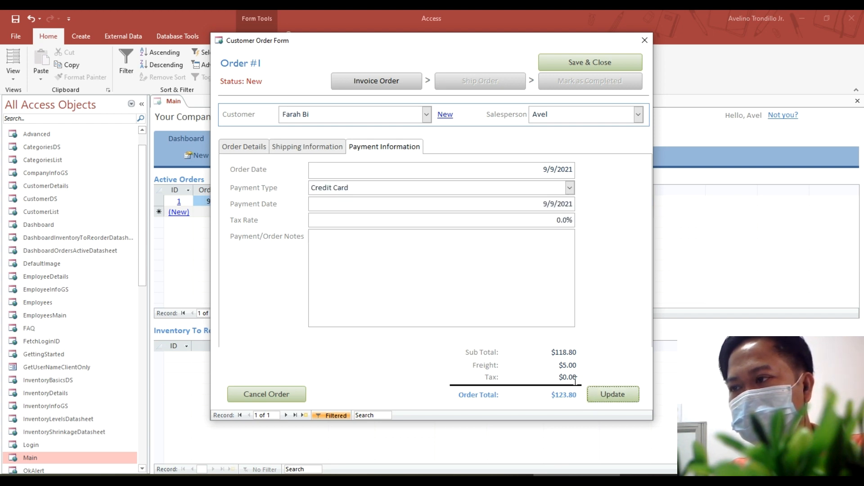
drag(577, 397, 565, 398)
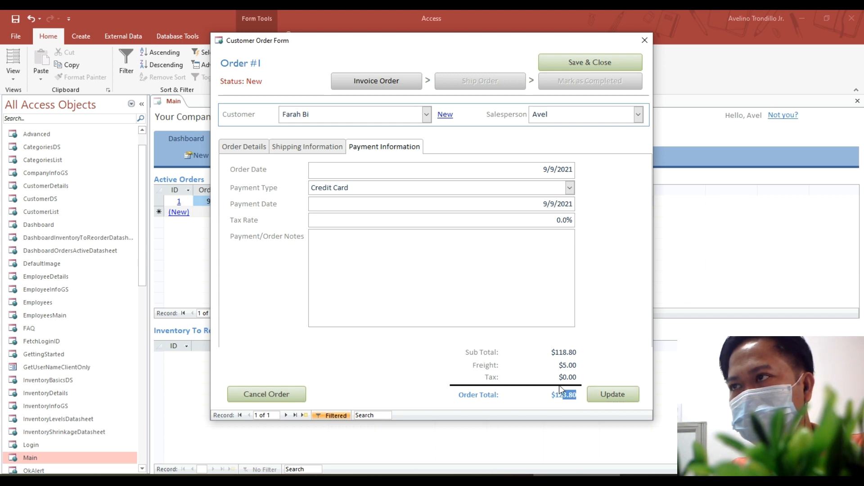
Try to invoice the order with the shipper and payment type filled in.
click(392, 83)
click(398, 232)
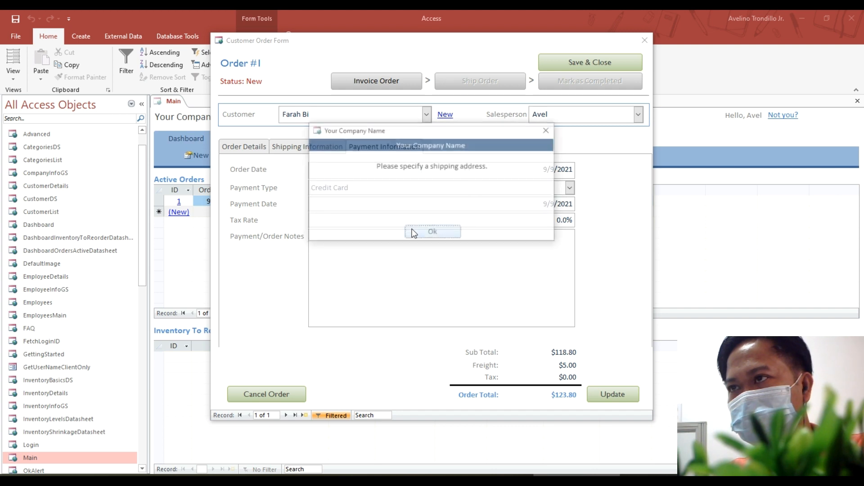
click(434, 232)
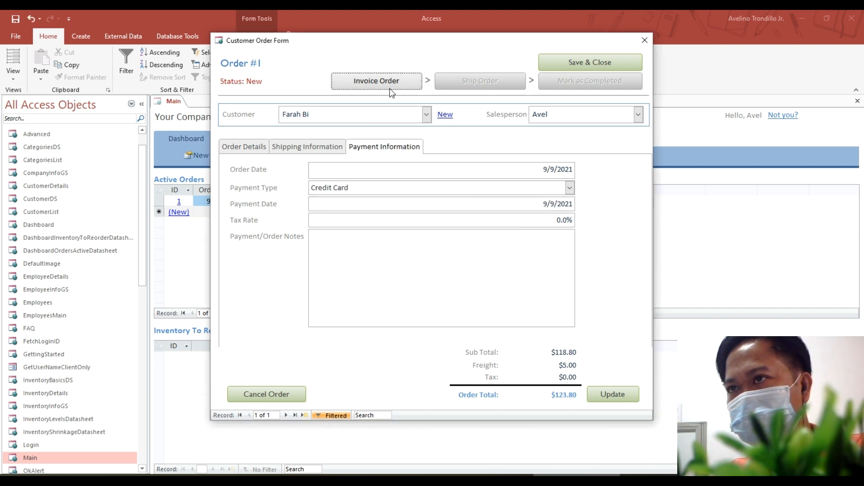
Fill in the customer's shipping address, including city, state or province, postal code and country.
click(319, 151)
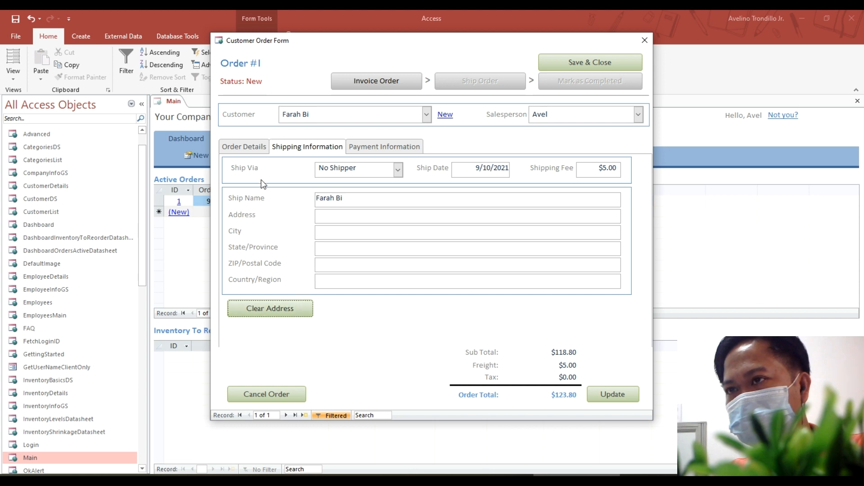
click(357, 219)
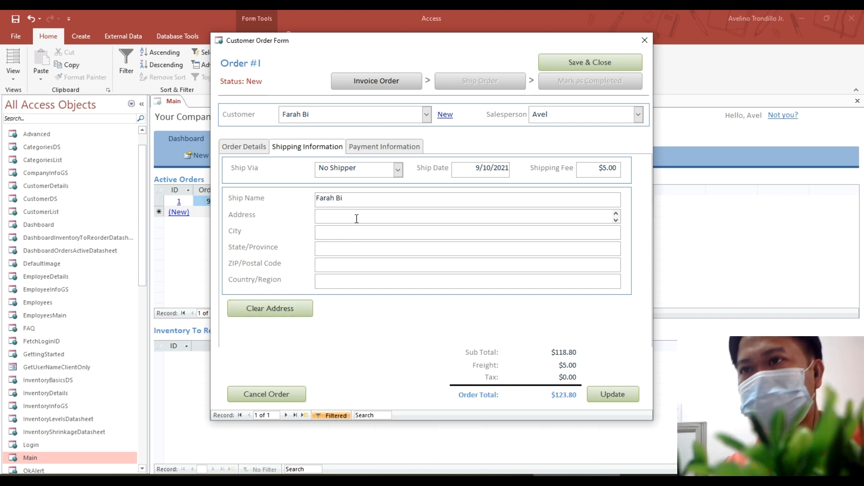
text(Dammam)
key(Tab)
text(Dammam)
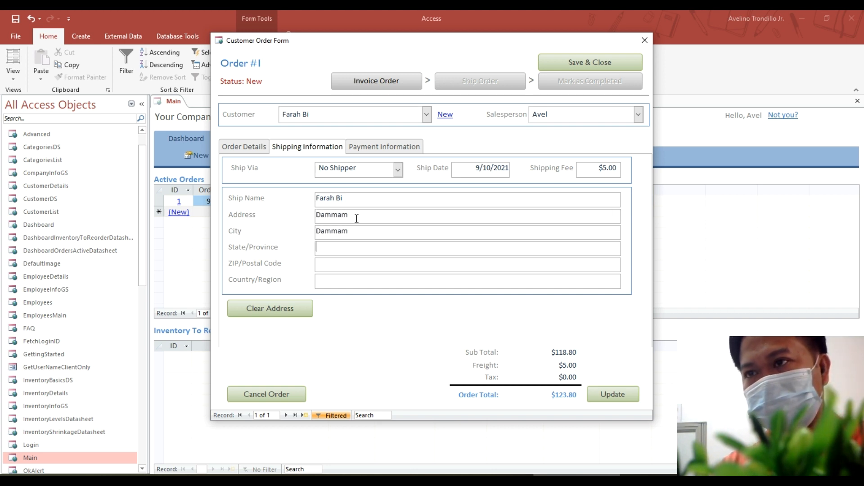
text(Easa)
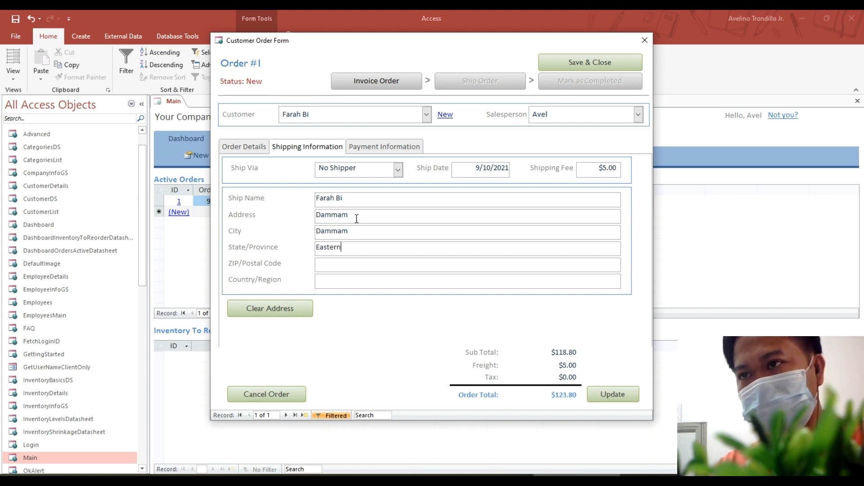
key(Tab)
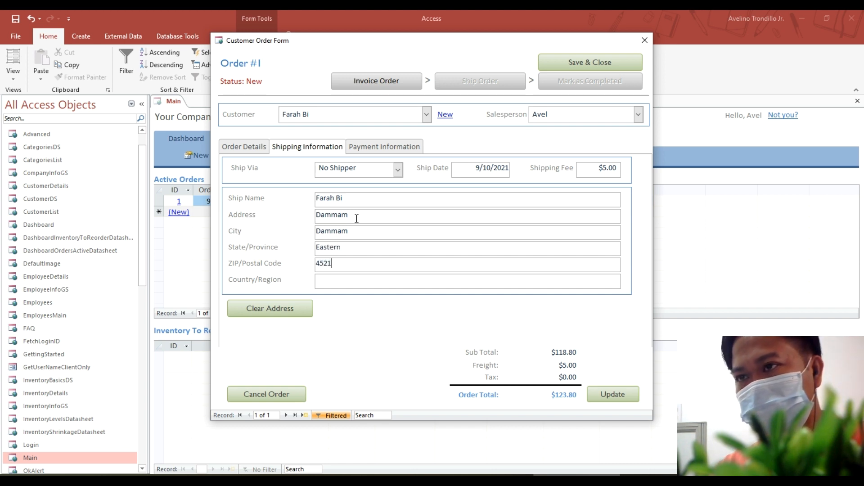
text(Saudi)
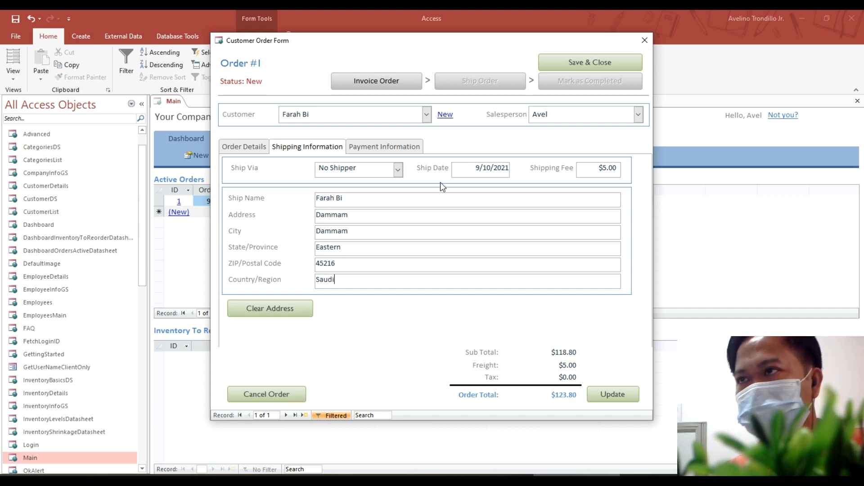
Try to invoice the order with the completed shipping address, accepting that it cannot be changed once invoiced.
click(386, 84)
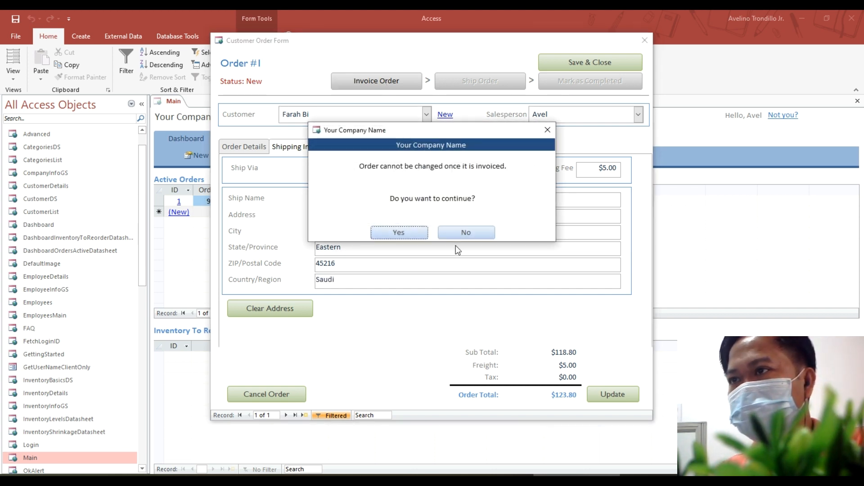
click(418, 234)
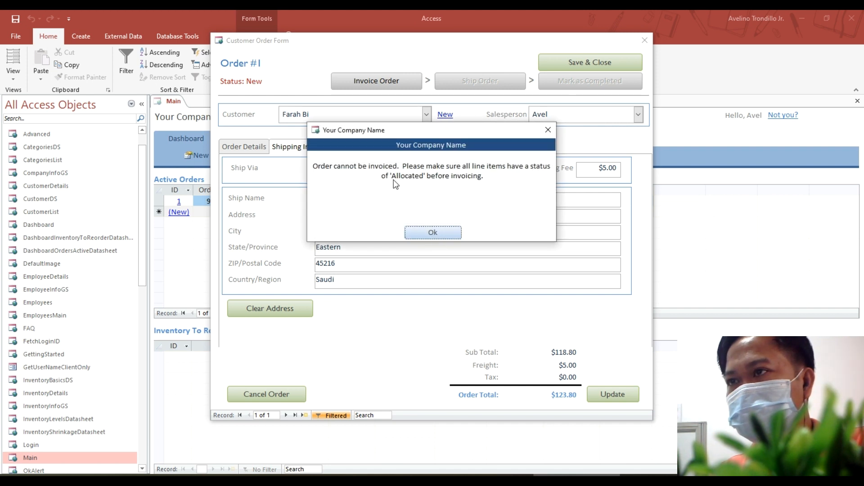
click(433, 232)
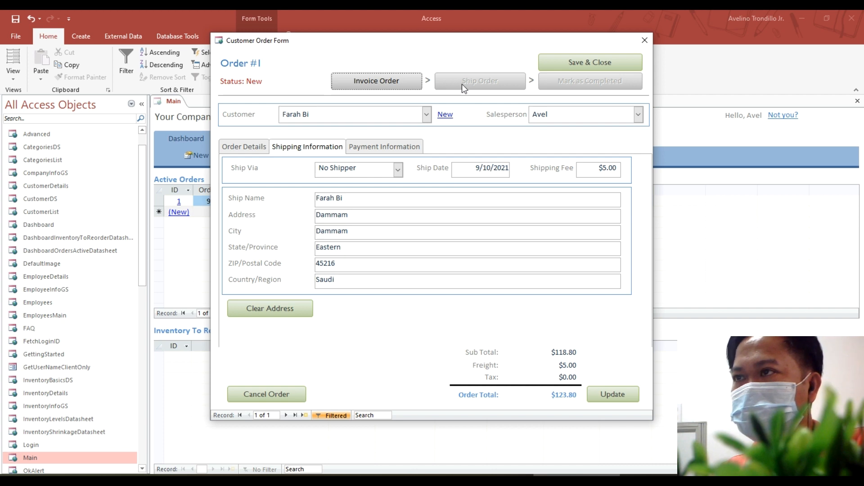
Review the order's payment information.
click(428, 117)
click(405, 146)
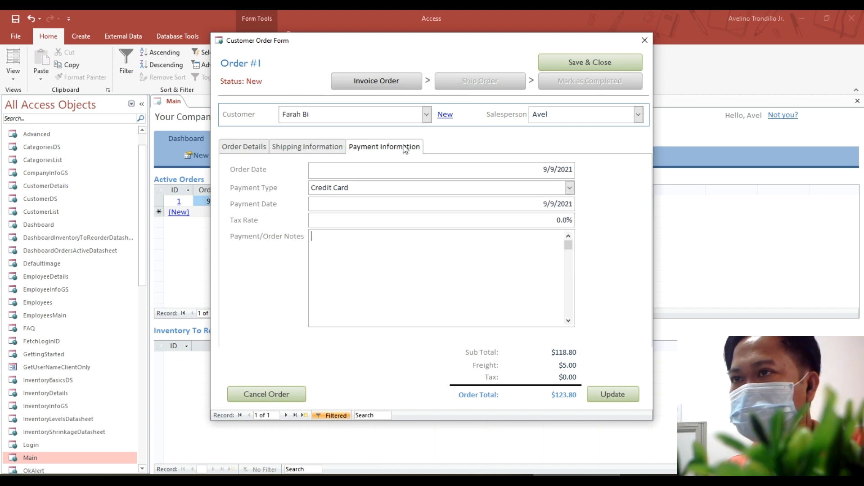
Save and close customer order 1, reopen it, and create a purchase order for the out-of-stock 2-Ring A4 White Binder line.
click(571, 65)
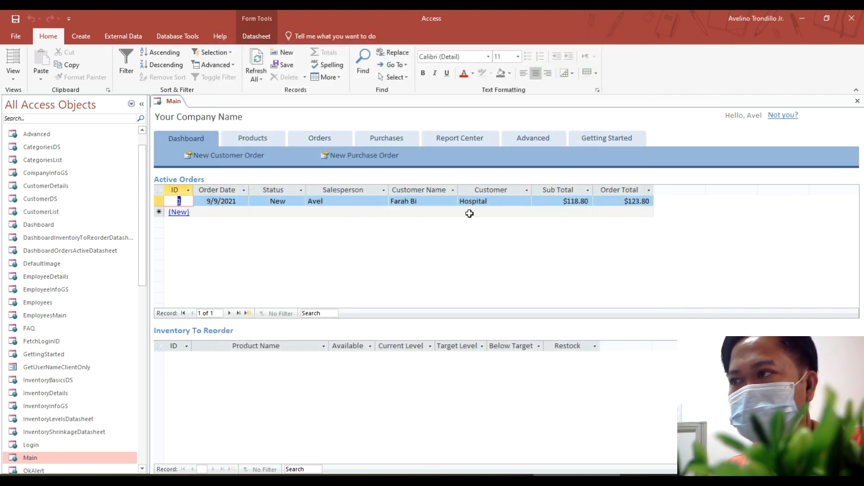
click(178, 201)
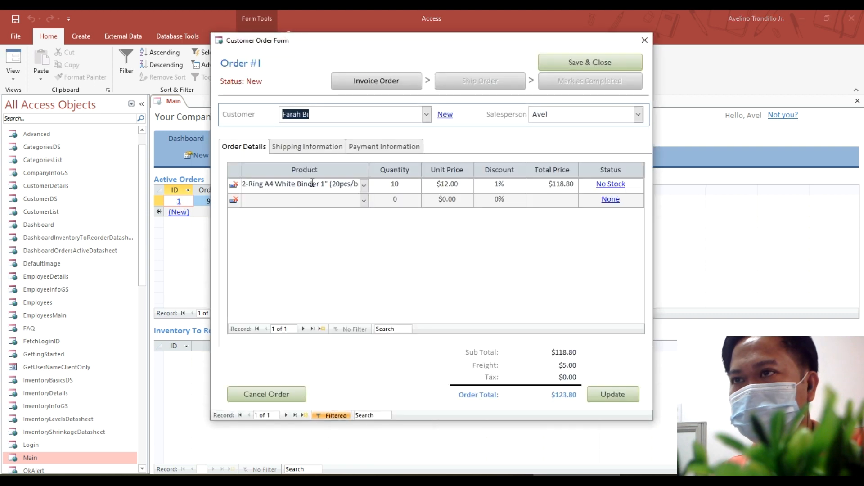
click(611, 185)
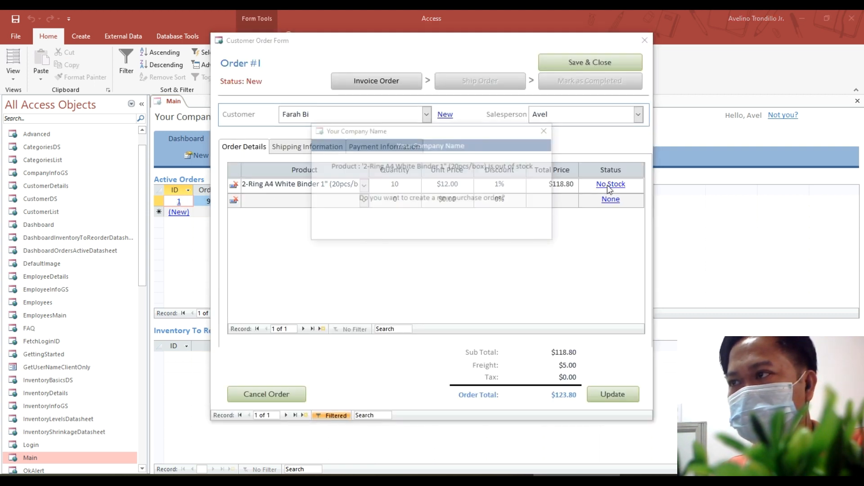
click(398, 232)
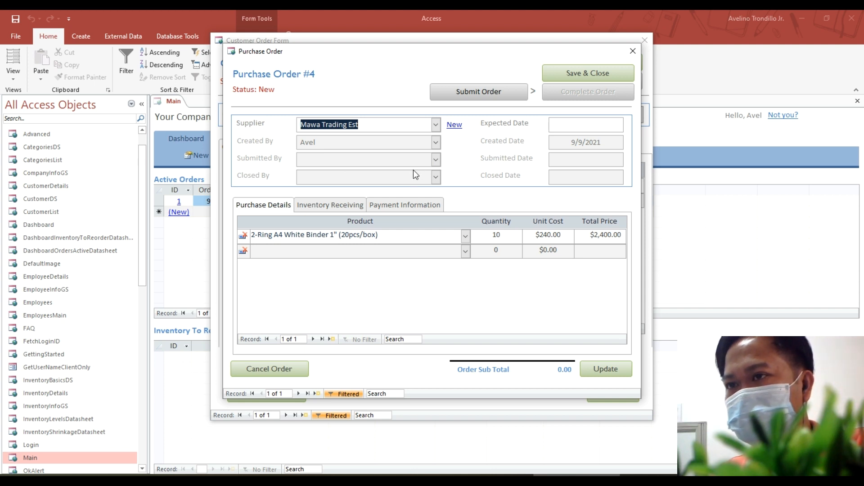
Look through the new purchase order's receiving and payment details and submit it for purchasing.
click(330, 205)
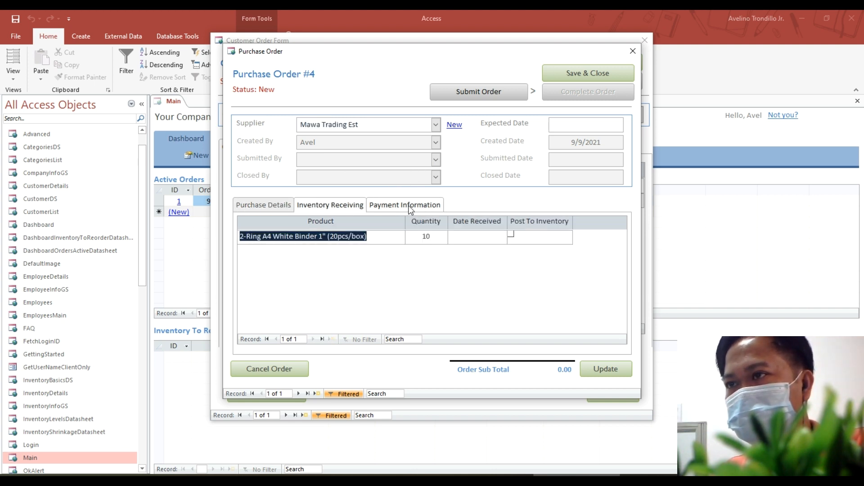
click(263, 204)
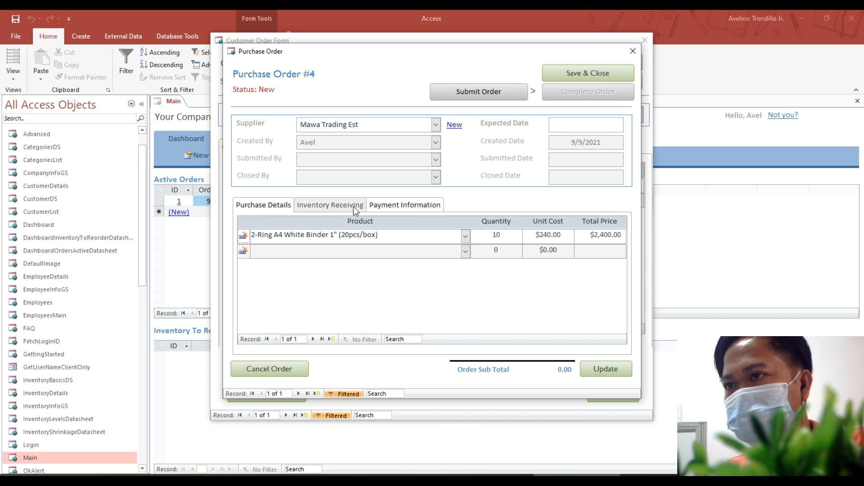
click(330, 205)
click(524, 238)
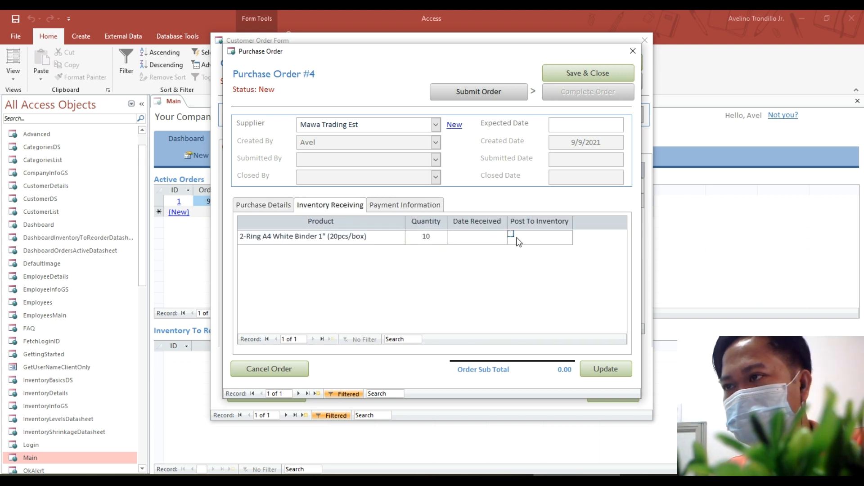
click(407, 206)
click(566, 230)
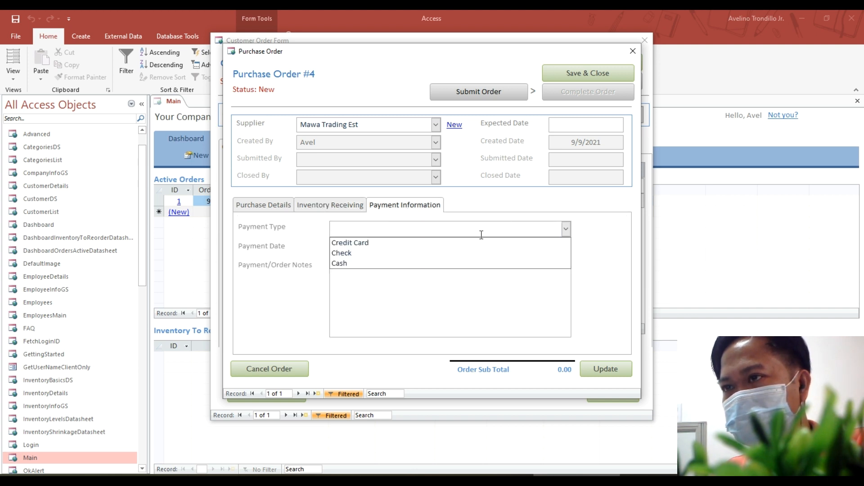
click(483, 93)
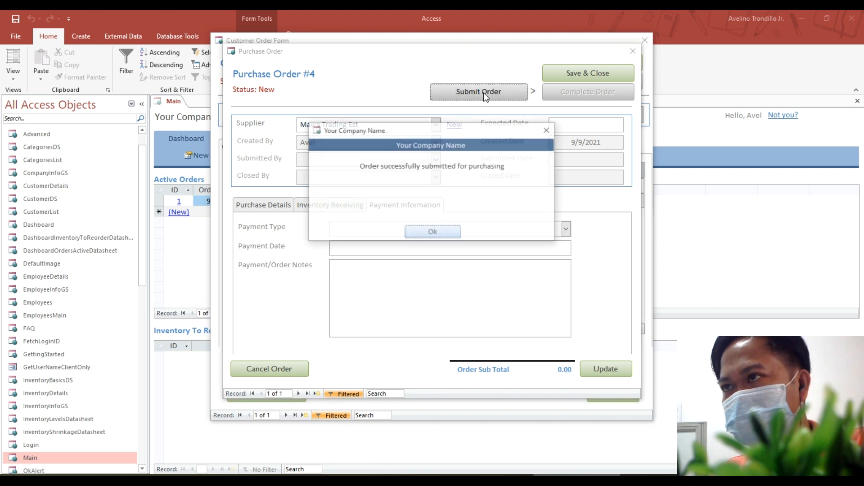
click(433, 233)
Post the 2-Ring A4 White Binder line of the submitted purchase order to inventory.
click(265, 205)
click(327, 206)
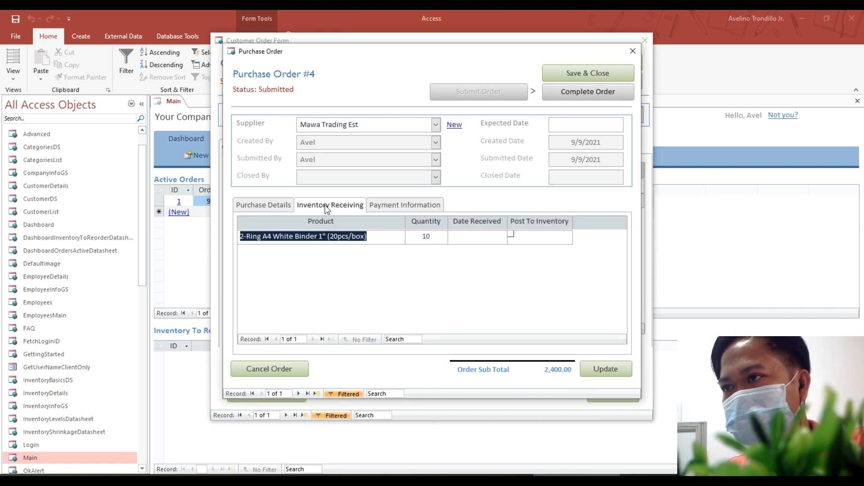
click(511, 235)
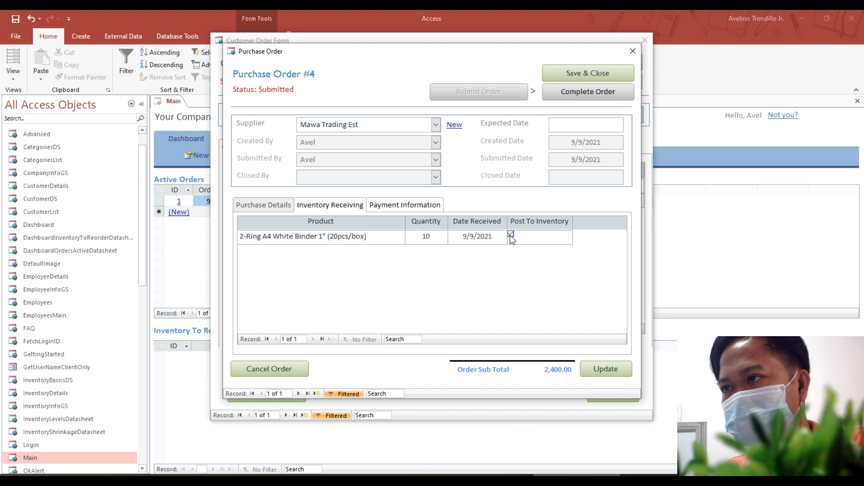
Set the purchase order's payment type to Credit Card and update the order.
click(385, 207)
click(566, 228)
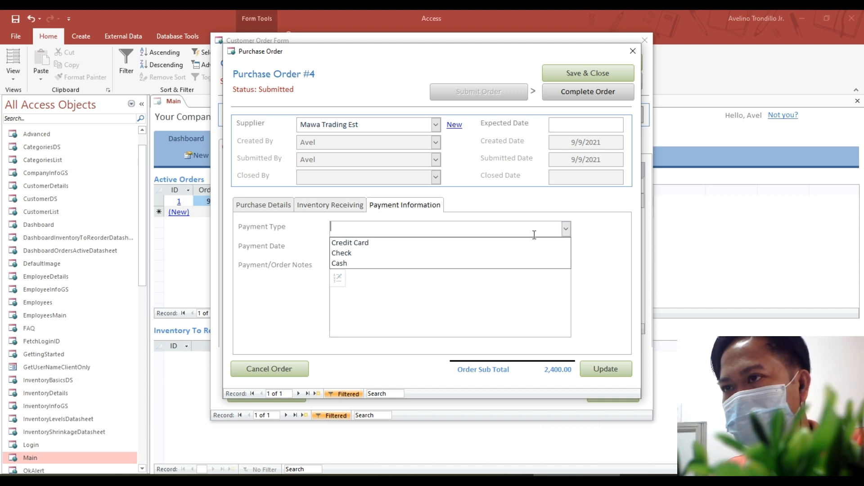
click(388, 246)
click(400, 278)
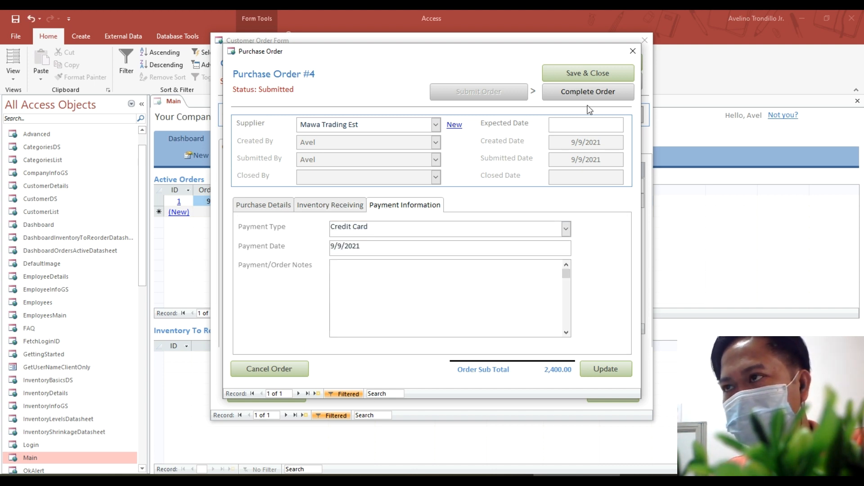
click(608, 367)
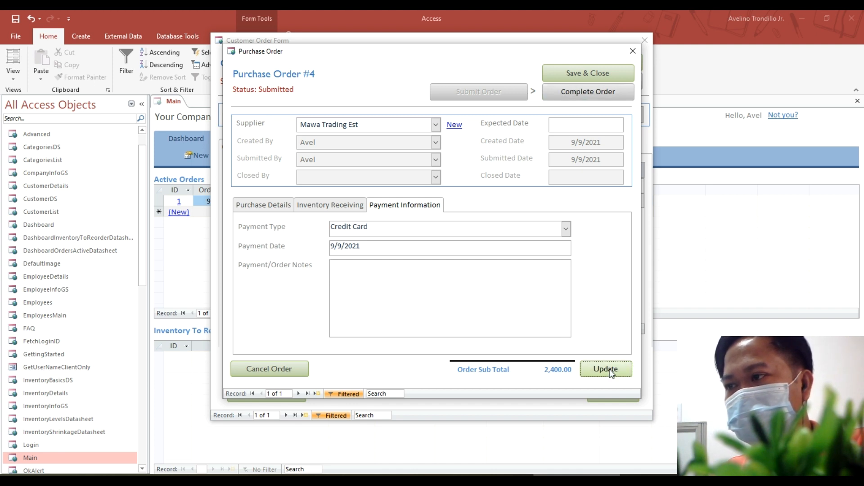
Complete the purchase order, save and close it, and acknowledge the back-order notice on the customer order.
click(599, 96)
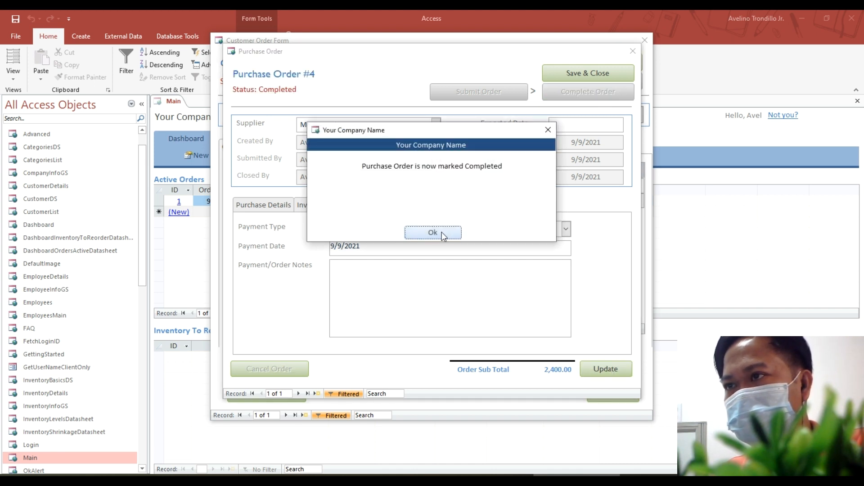
click(442, 231)
click(581, 67)
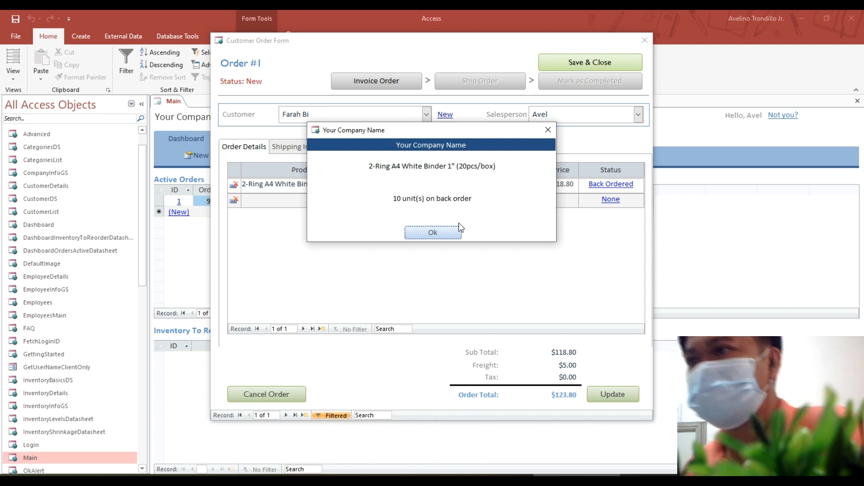
click(442, 232)
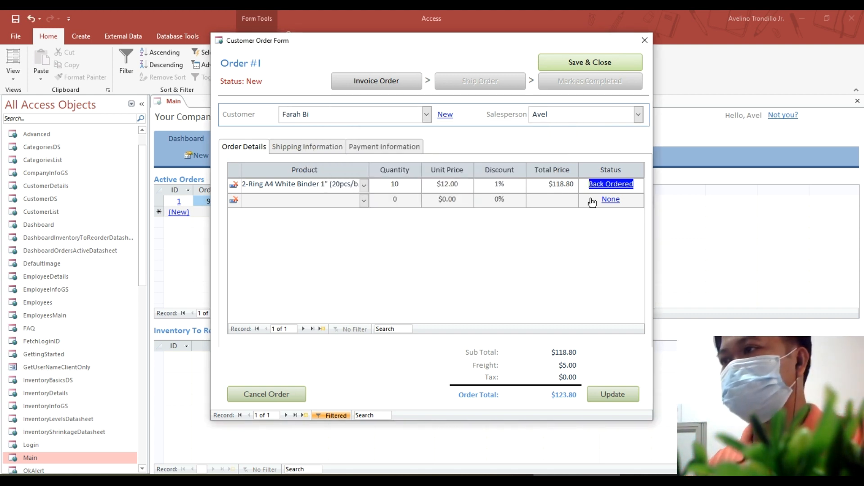
Allocate 10 units of the back-ordered 2-Ring A4 White Binder to customer order 1.
click(605, 186)
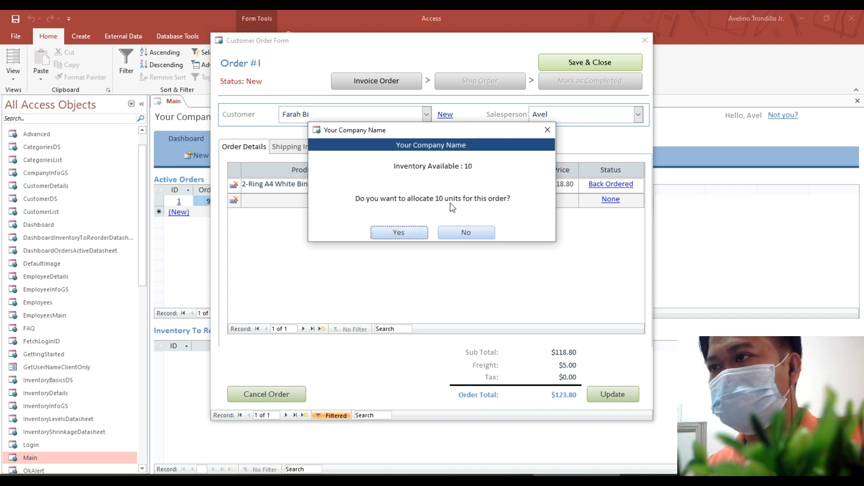
click(404, 233)
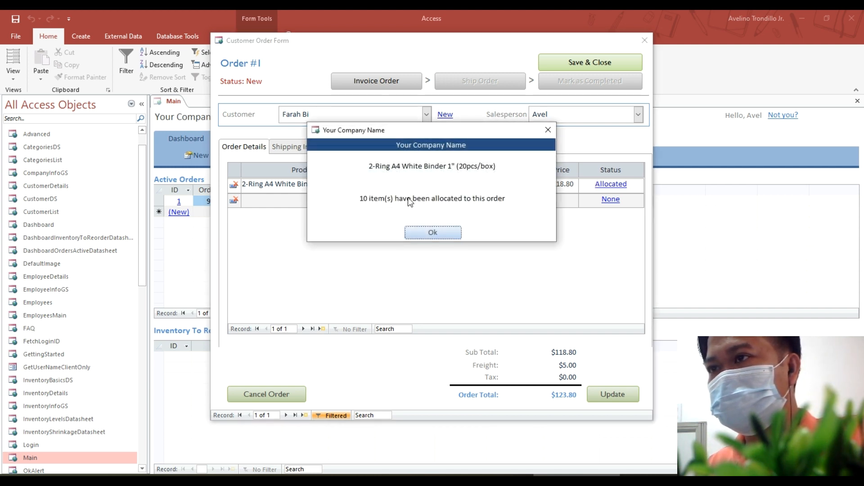
click(434, 233)
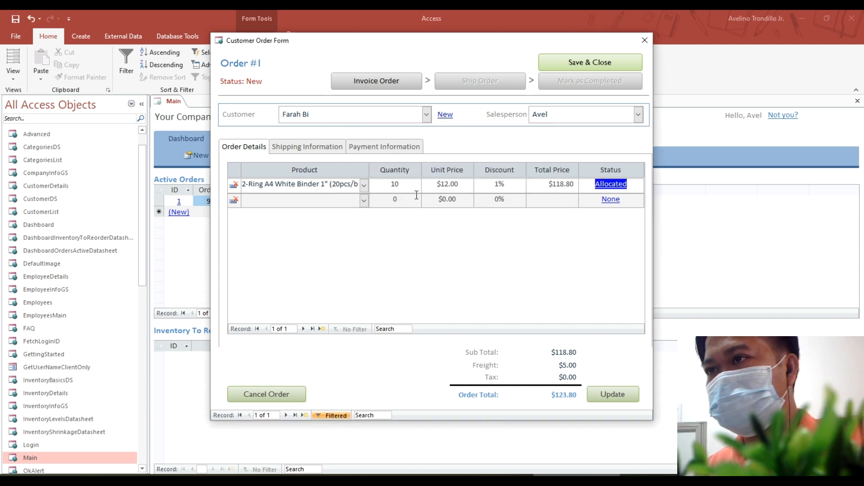
Update and invoice customer order 1, accepting that it cannot be changed once invoiced, and close the generated invoice after reviewing it.
click(384, 146)
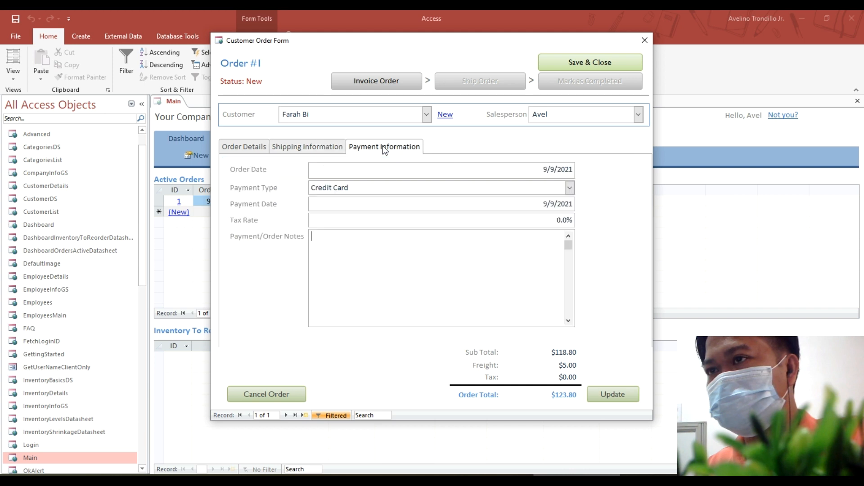
click(256, 148)
click(613, 394)
click(383, 82)
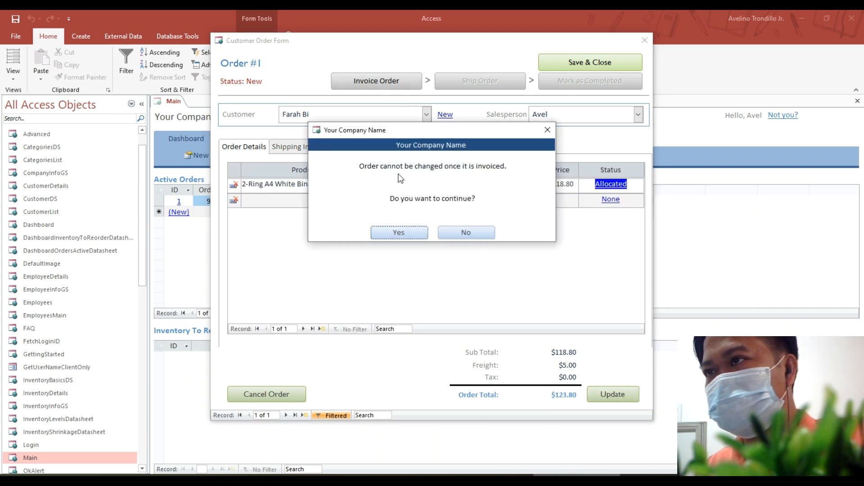
click(400, 233)
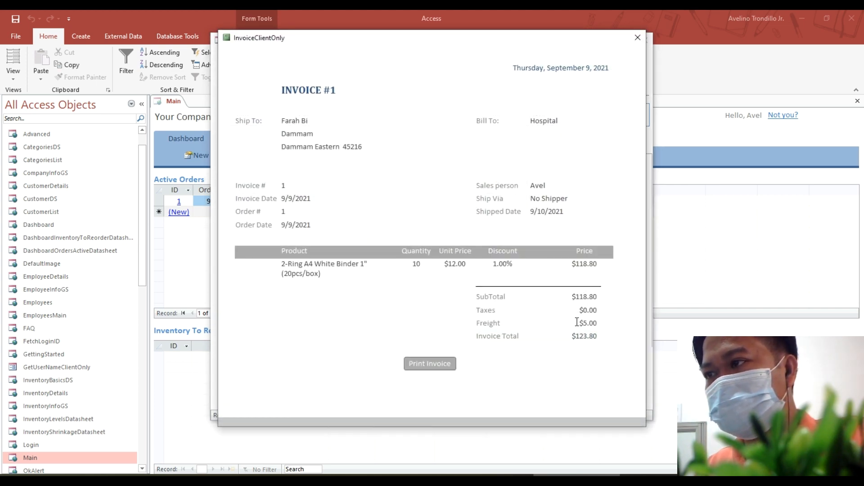
drag(579, 323, 603, 323)
click(588, 312)
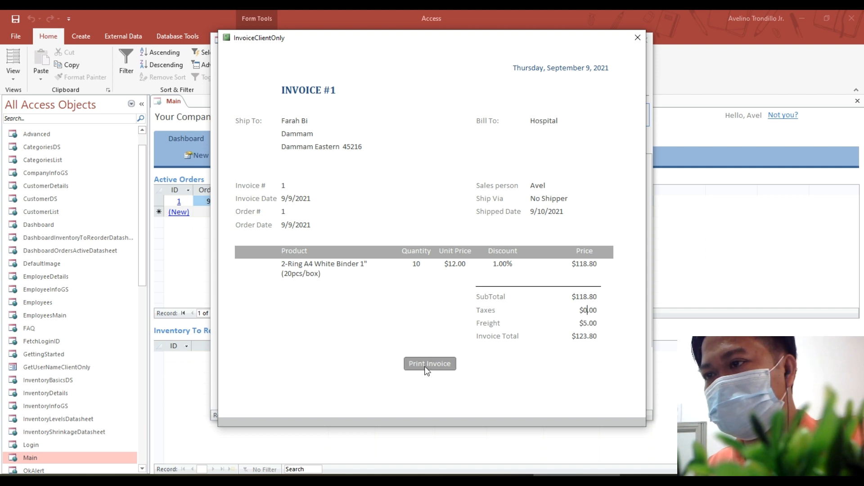
click(637, 38)
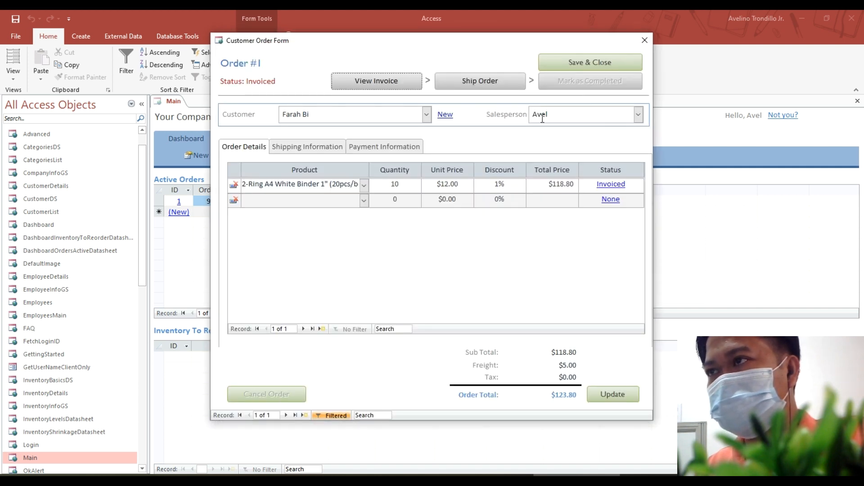
Ship the invoiced order, save and close it without marking it completed, and check its status among the active orders.
click(493, 83)
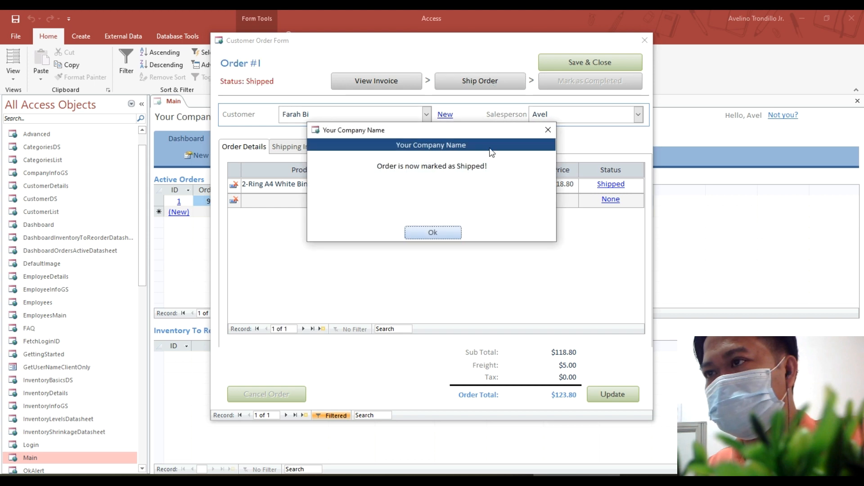
click(443, 234)
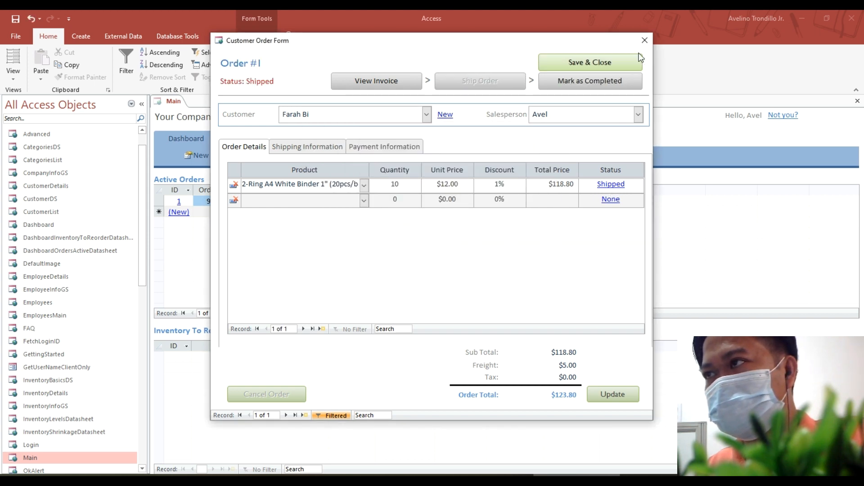
click(622, 62)
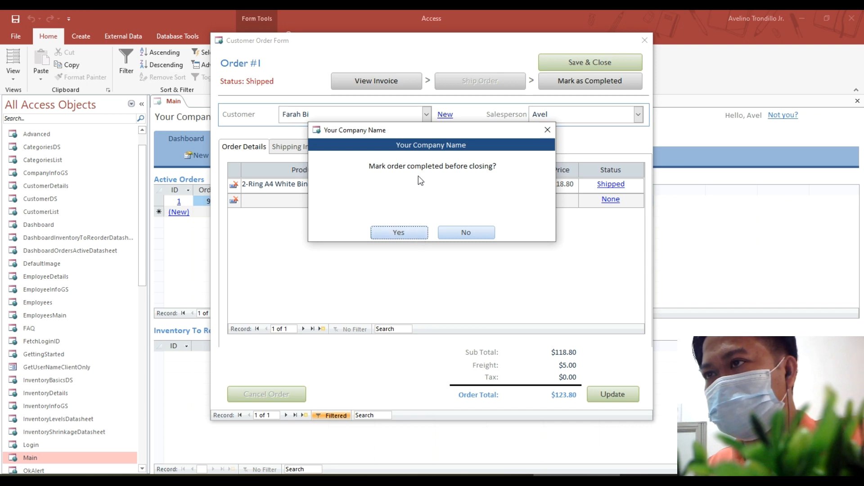
click(462, 231)
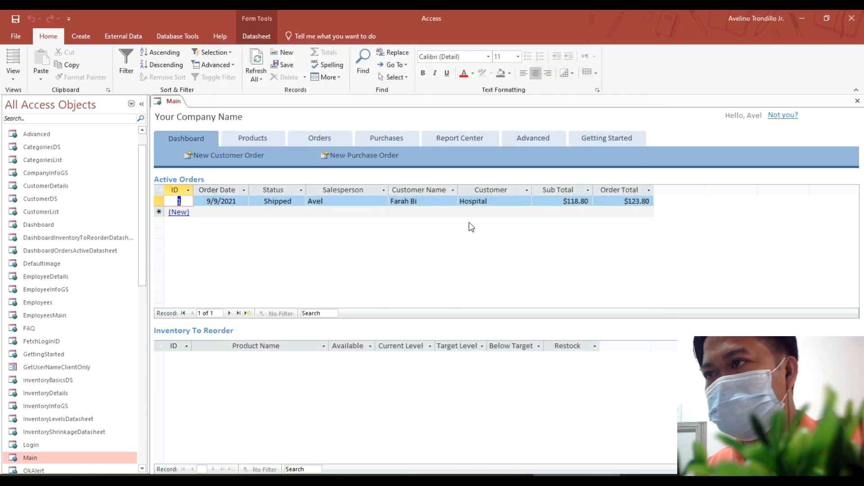
click(279, 201)
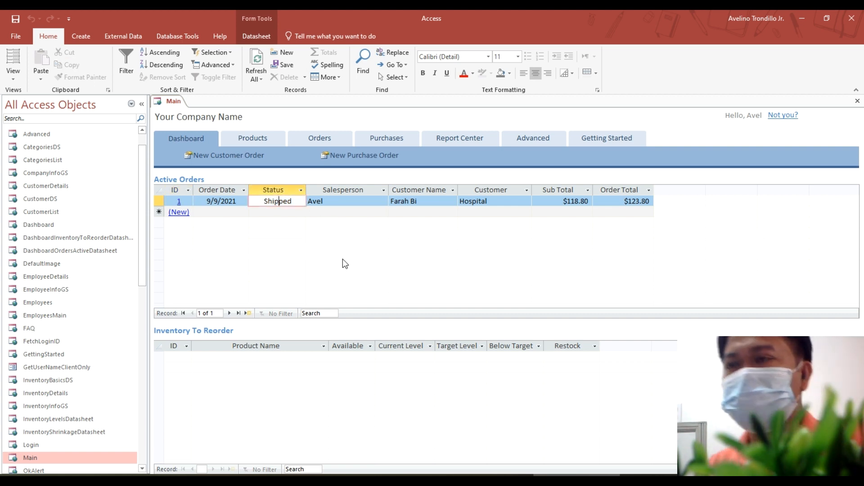
Start a new customer order and open a blank customer details record from its customer list.
click(228, 156)
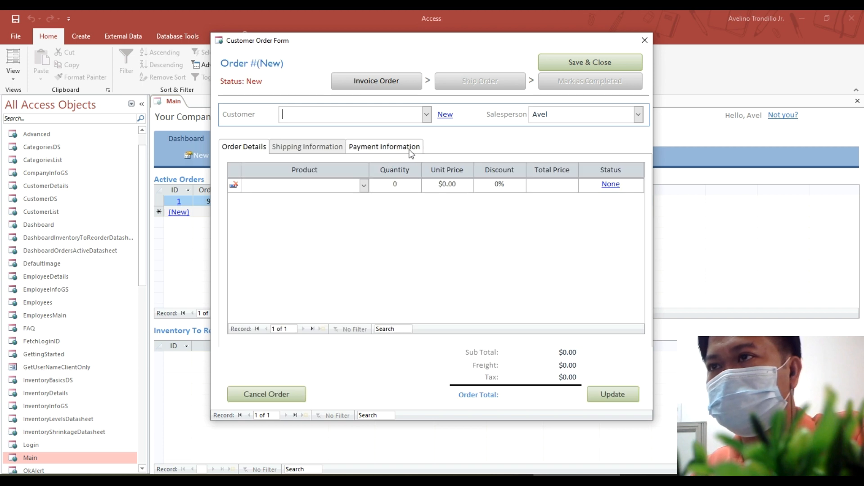
click(426, 114)
click(287, 143)
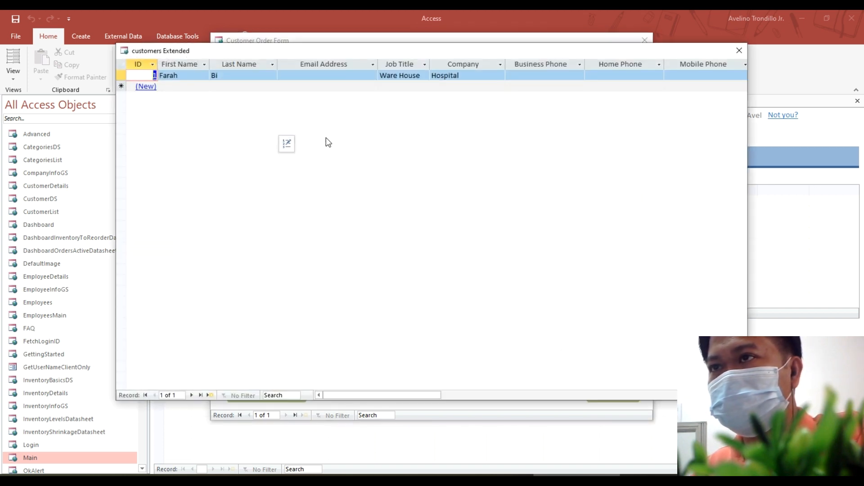
click(148, 87)
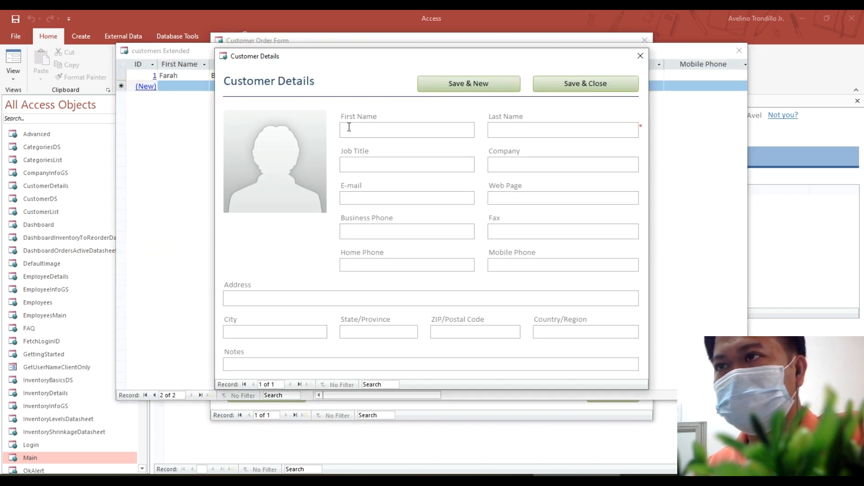
text(Netve)
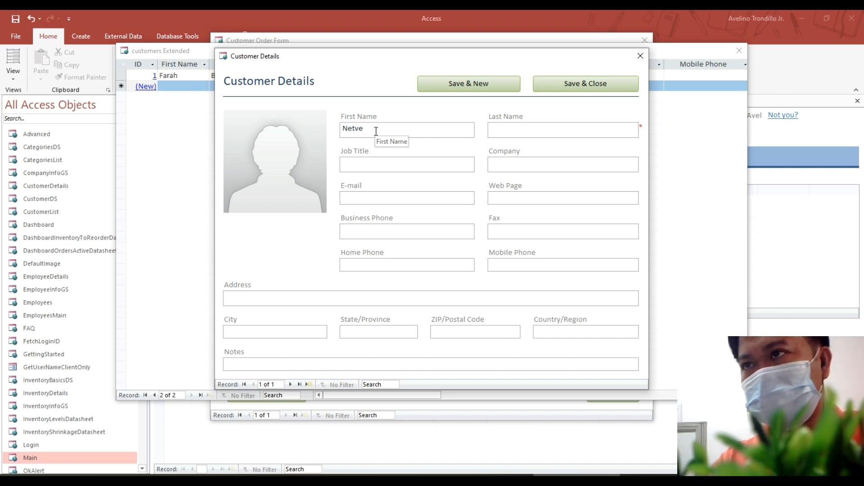
key(BackSpace)
key(BackSpace)
key(BackSpace)
key(BackSpace)
key(BackSpace)
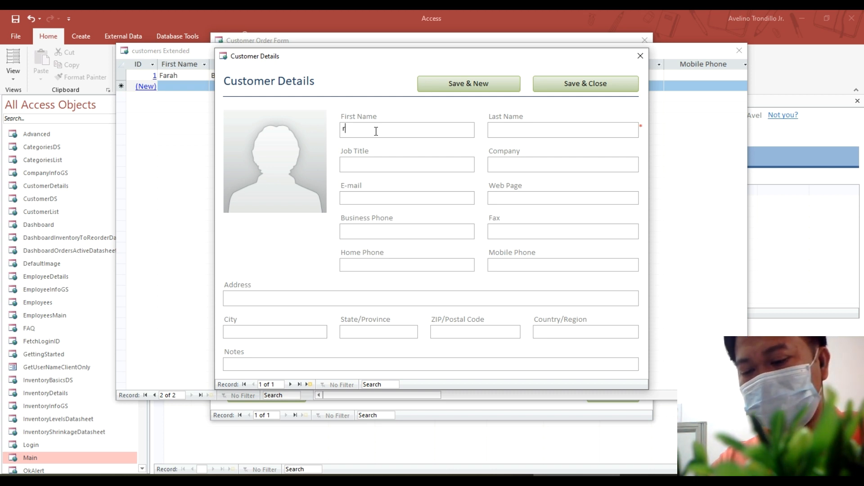
Enter the new customer's first and last name, the job title Manager and the company Netvel, and save and close the record.
double_click(376, 131)
text(Ridel)
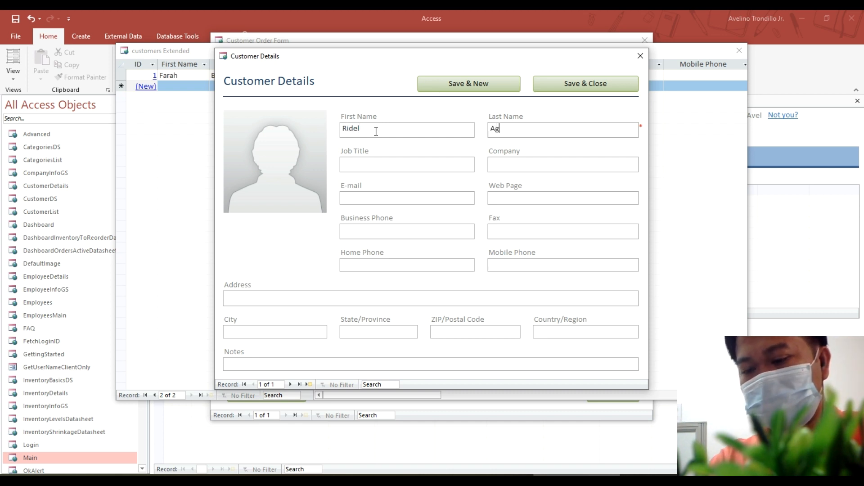
key(Tab)
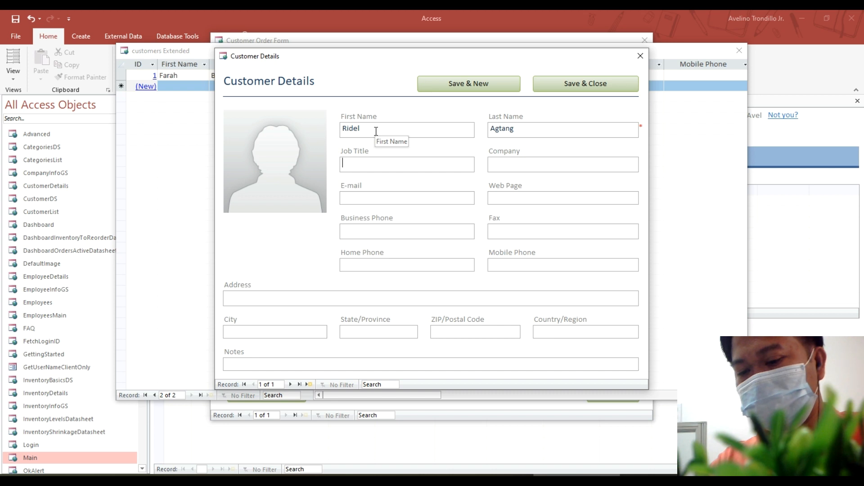
text(Manager)
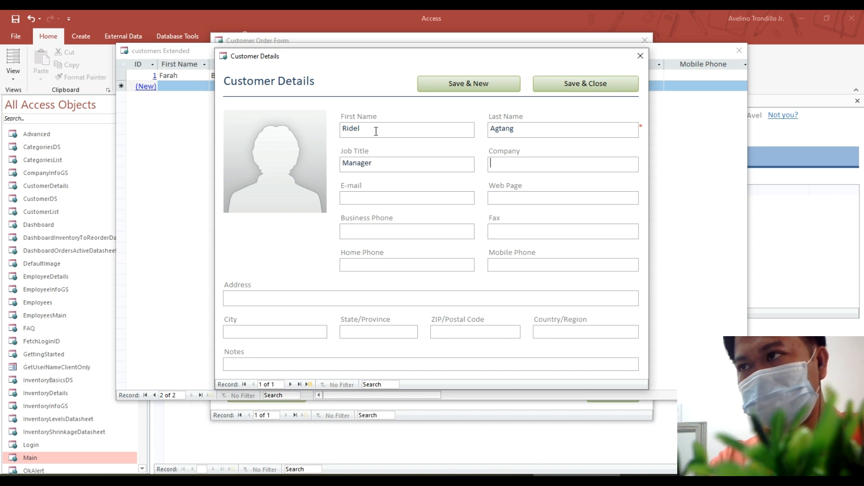
key(Tab)
text(Ne)
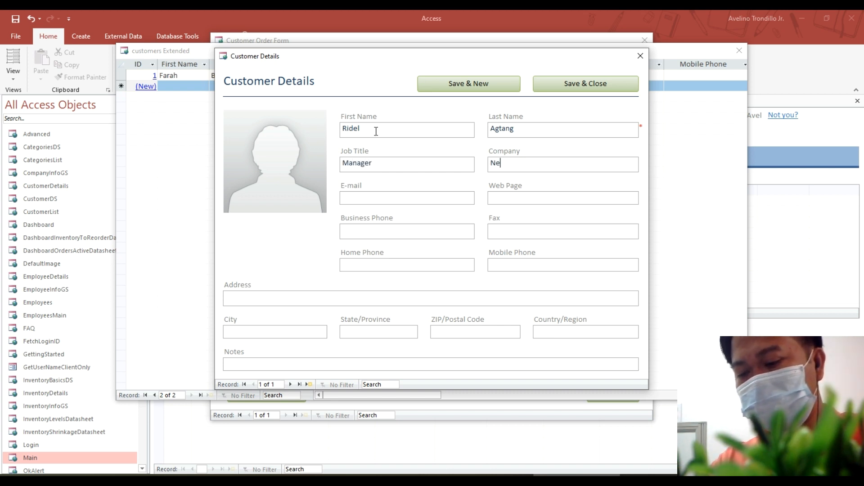
text(tvel)
key(Tab)
key(Tab)
key(Tab)
key(Tab)
key(Tab)
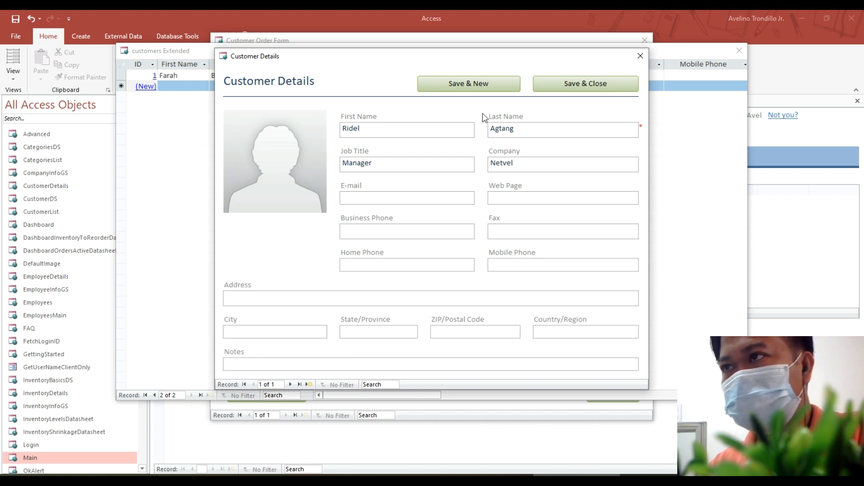
click(584, 88)
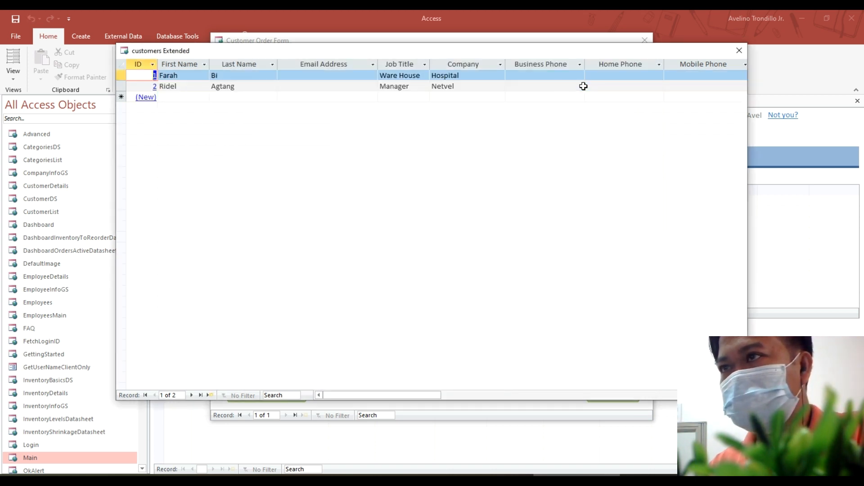
Close the customer list and assign the newly added Netvel customer to the new order.
click(739, 50)
click(426, 115)
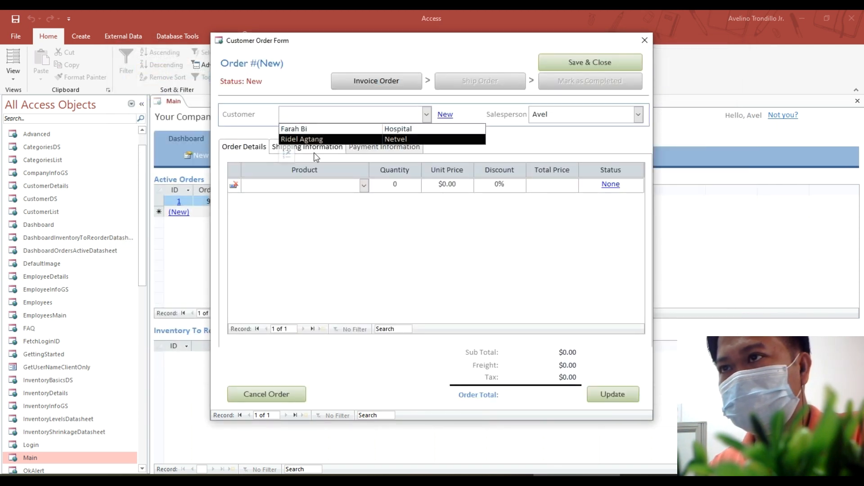
click(301, 140)
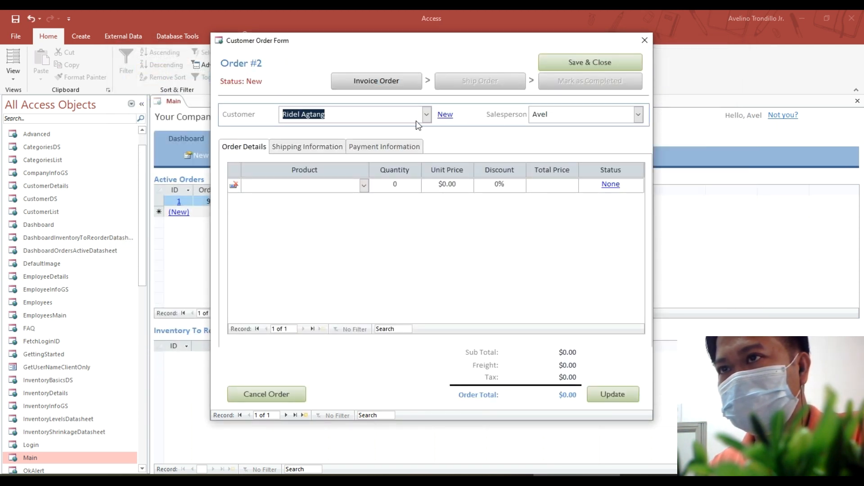
Add the 2-Ring A4 White Binder 4" to the order details with a quantity of 1.
click(363, 185)
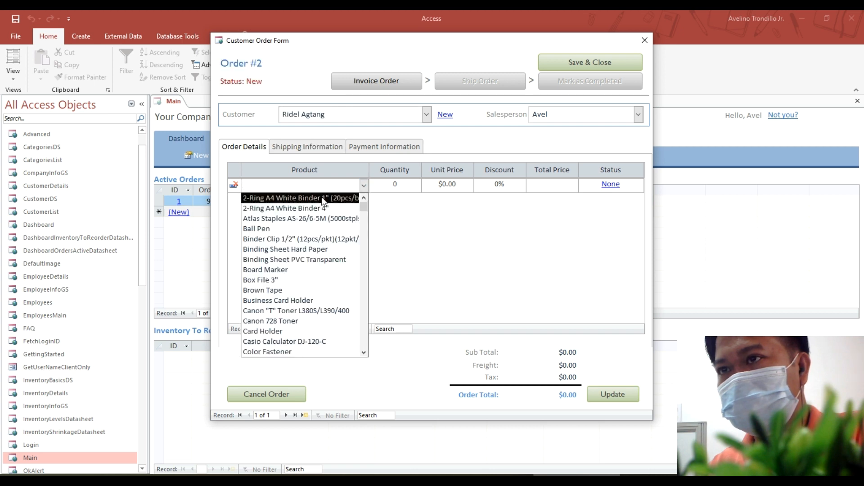
click(305, 208)
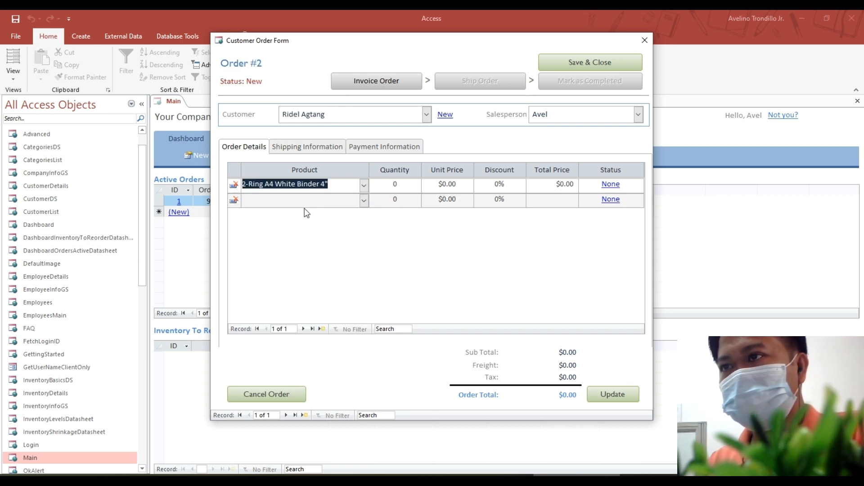
double_click(395, 184)
text(1)
key(Tab)
key(Tab)
key(Tab)
key(Tab)
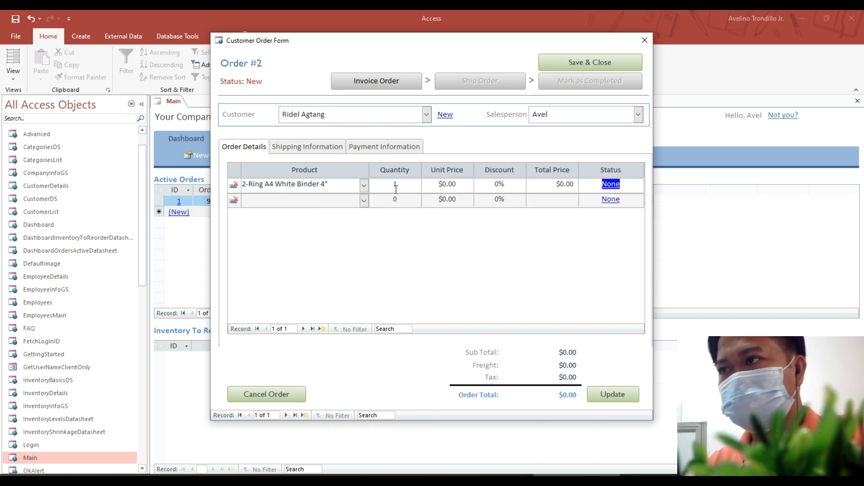
key(Return)
key(Return)
Set the binder's unit price to $6.00 and move past the line's remaining fields to its status.
double_click(464, 184)
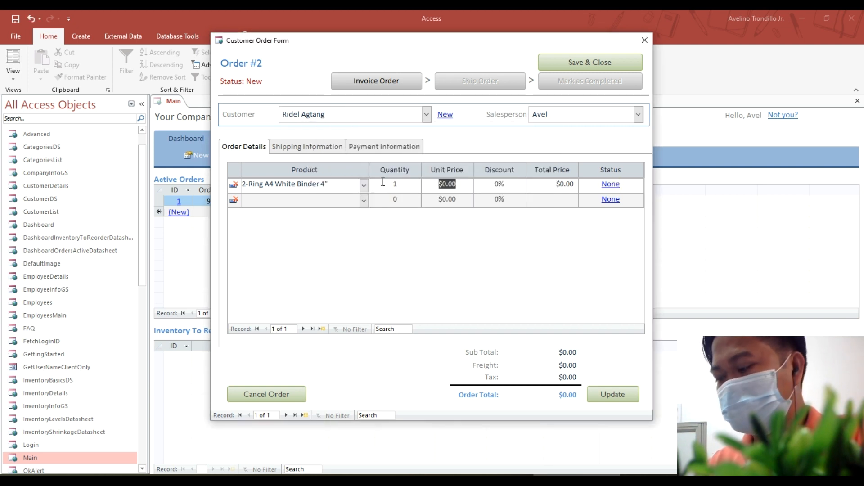
text(6)
key(Tab)
key(Tab)
key(Tab)
key(Tab)
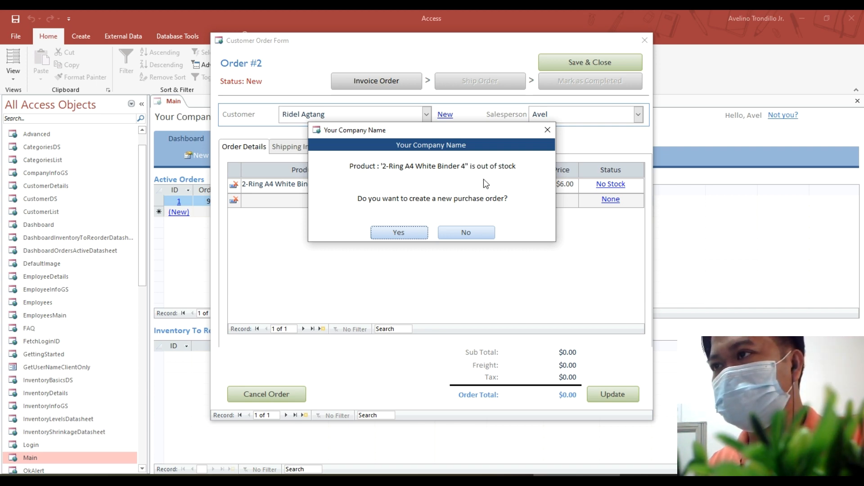
Agree to create a purchase order for the binder and look through its inventory receiving and payment information.
click(422, 232)
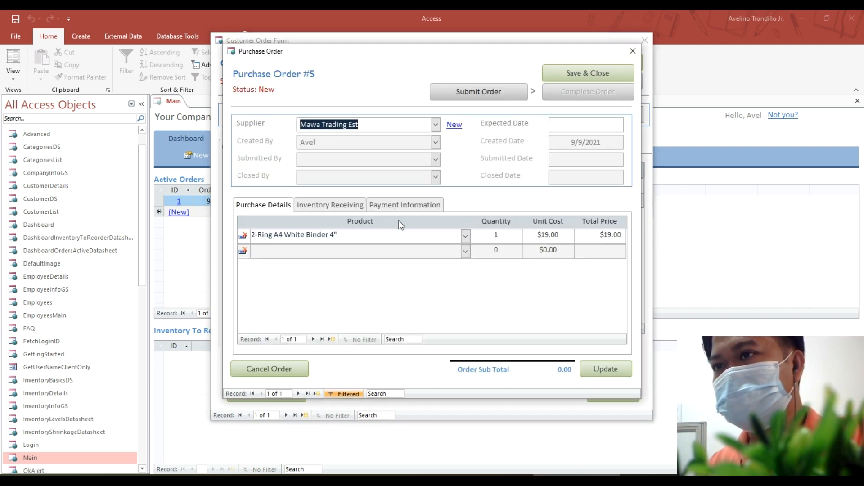
click(335, 207)
click(399, 205)
click(343, 207)
click(283, 208)
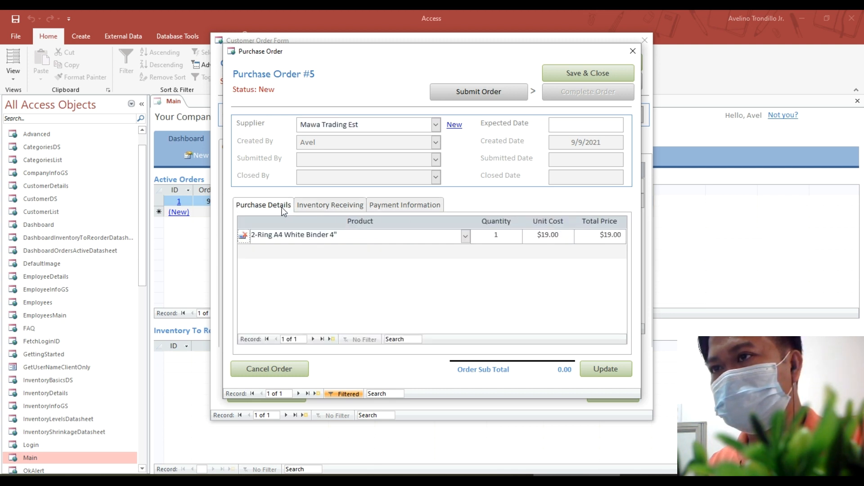
Set the binder's purchase quantity to 100 and update the purchase order.
double_click(496, 236)
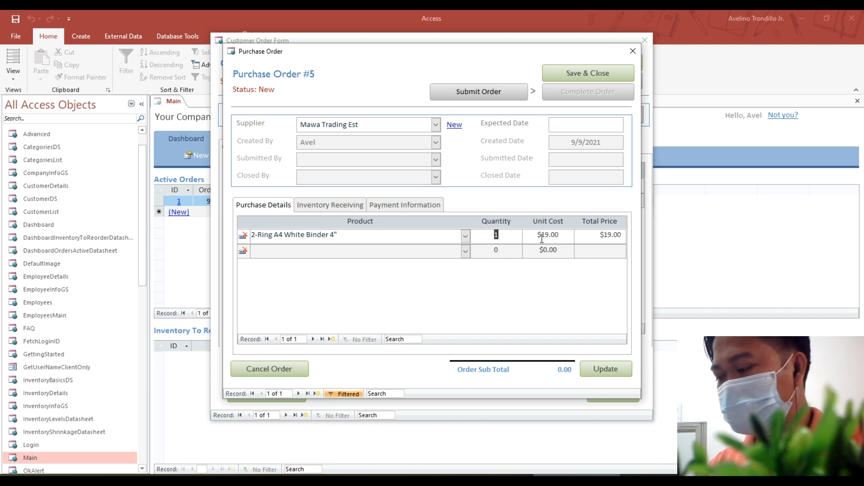
text(1000)
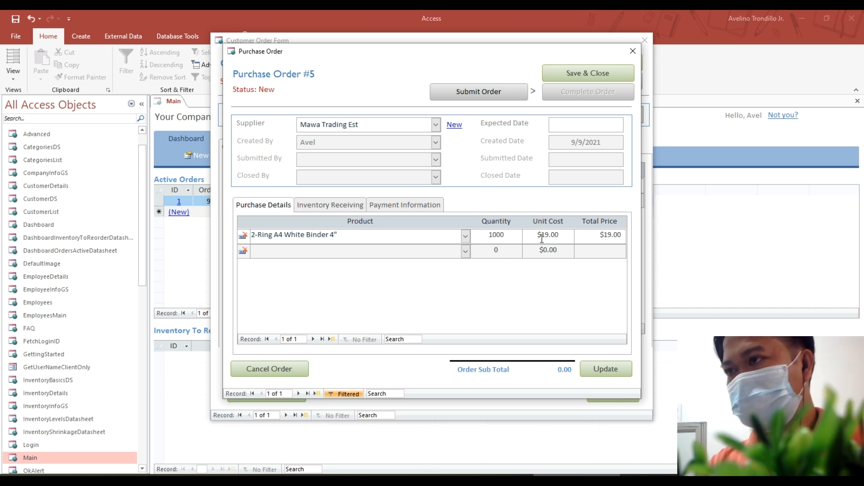
key(BackSpace)
key(Tab)
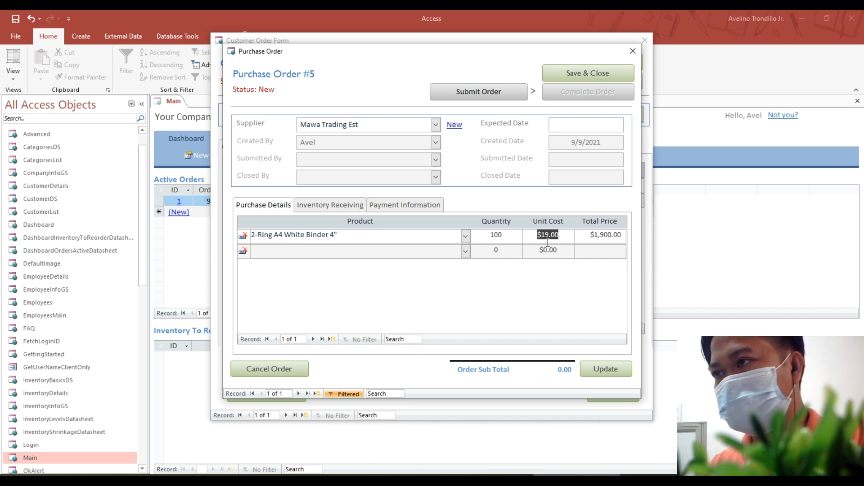
click(607, 372)
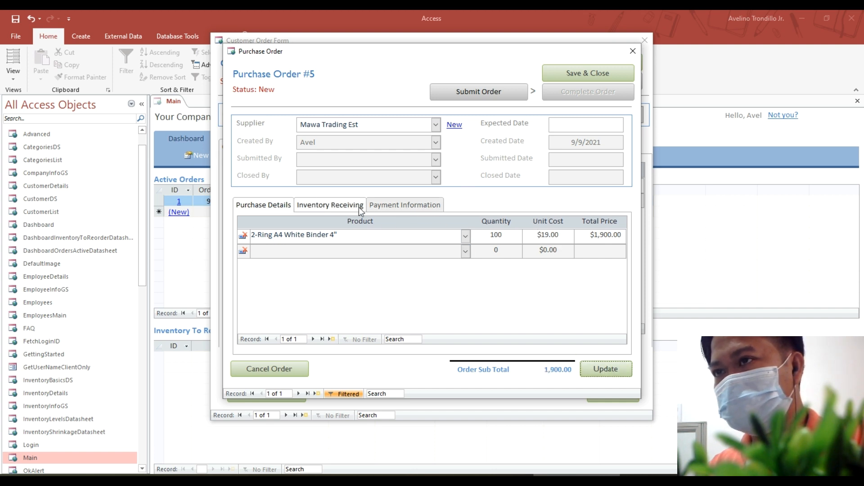
Submit the purchase order for purchasing and view its inventory receiving details.
click(463, 92)
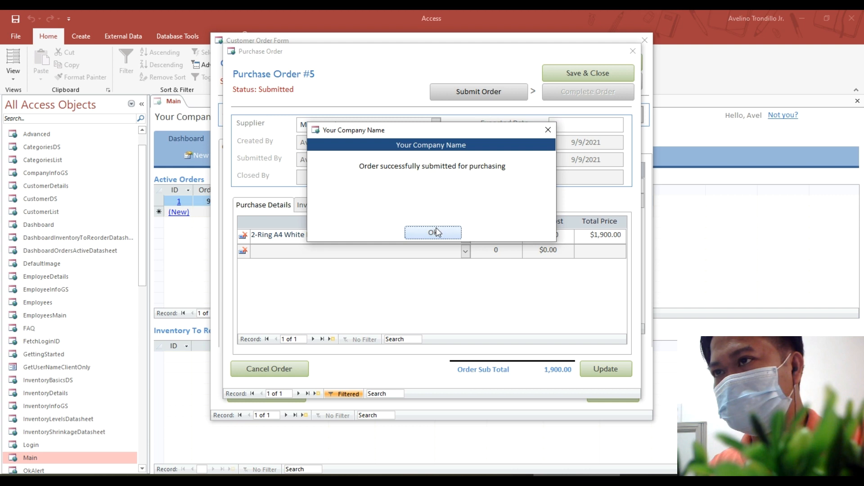
click(436, 232)
click(345, 208)
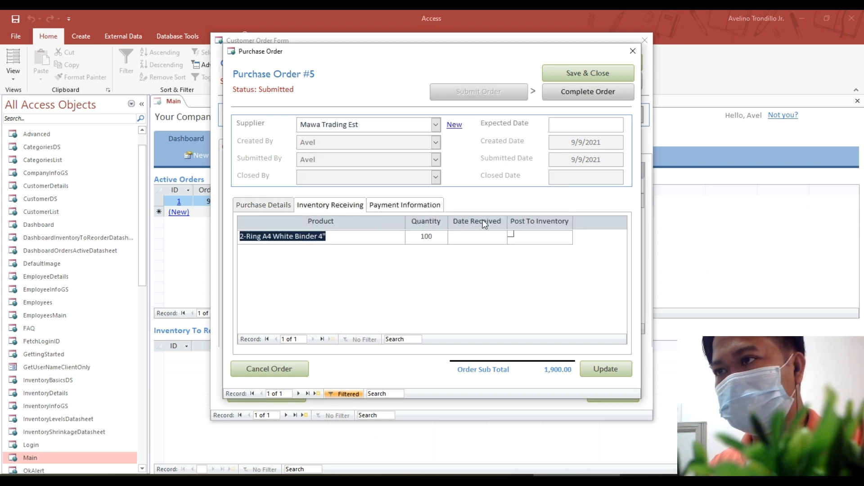
Save and close the purchase order without posting the binders to inventory, and save and close the customer order without invoicing it.
click(621, 72)
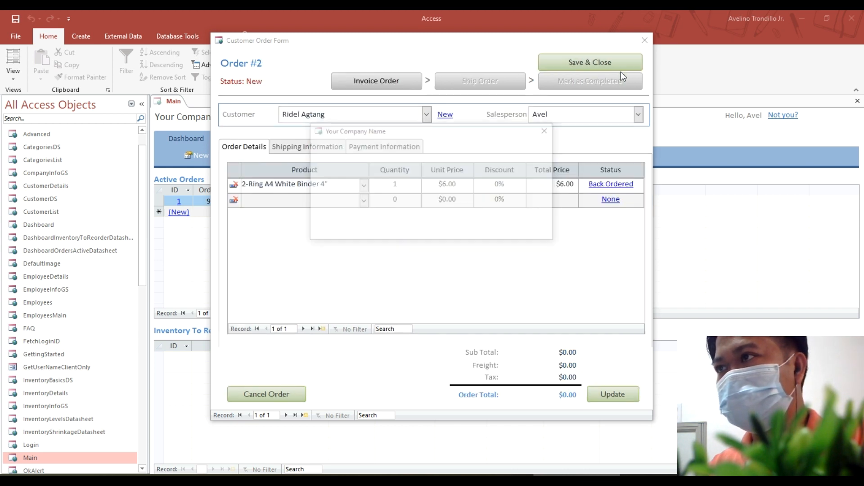
click(434, 233)
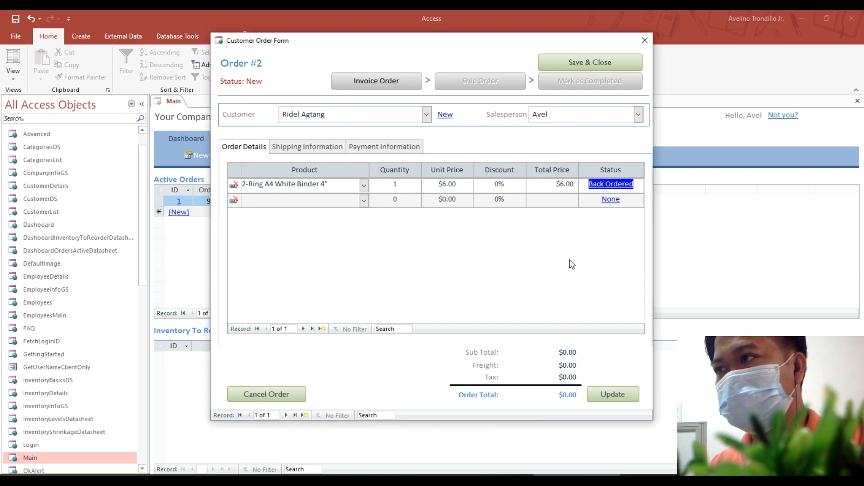
click(608, 62)
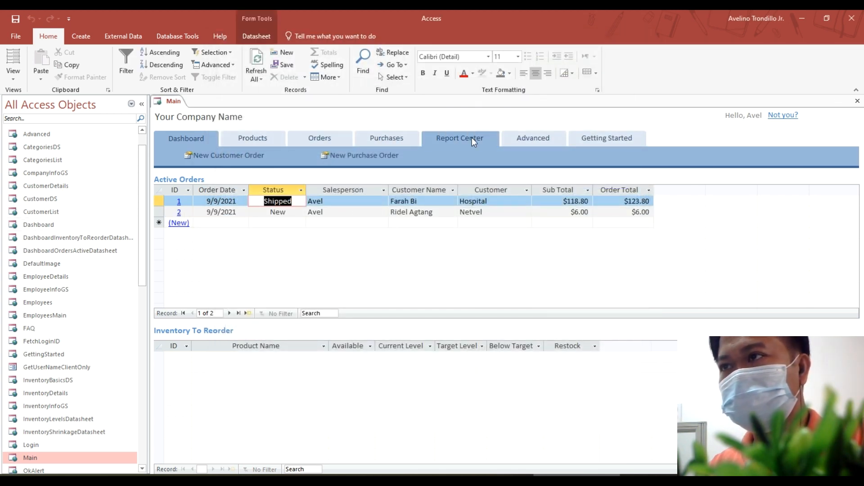
Look through the database's getting started page, product list and customer orders list.
click(593, 138)
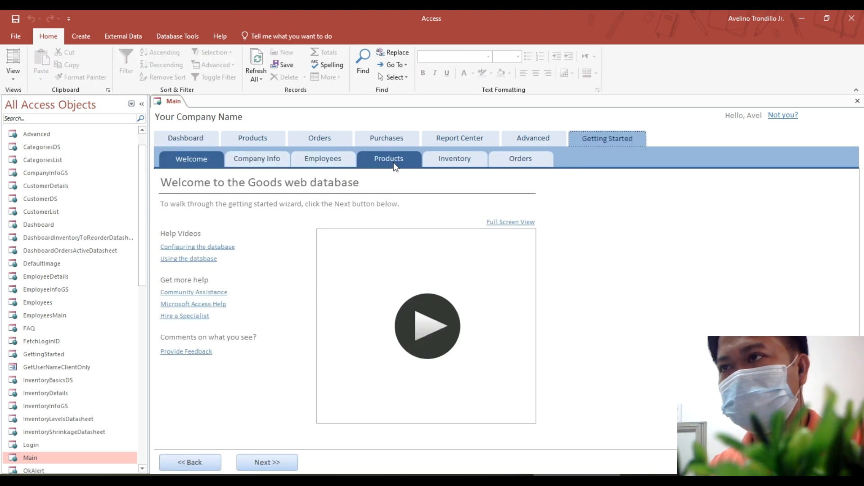
click(516, 146)
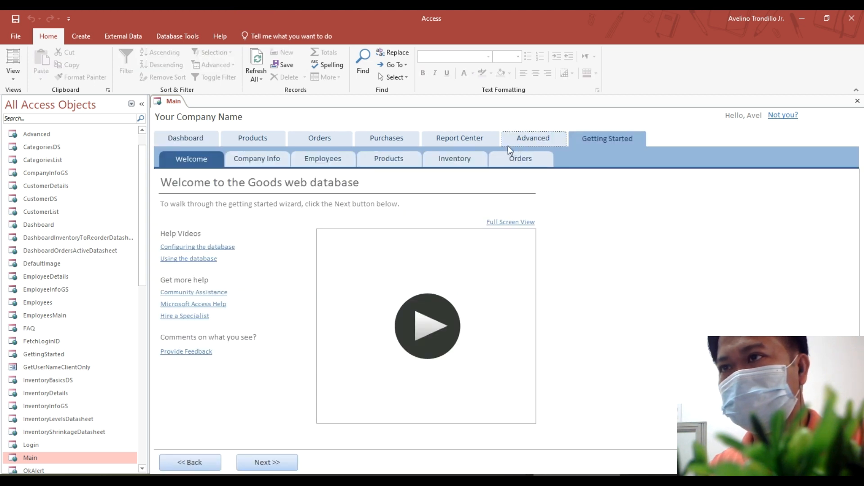
click(264, 138)
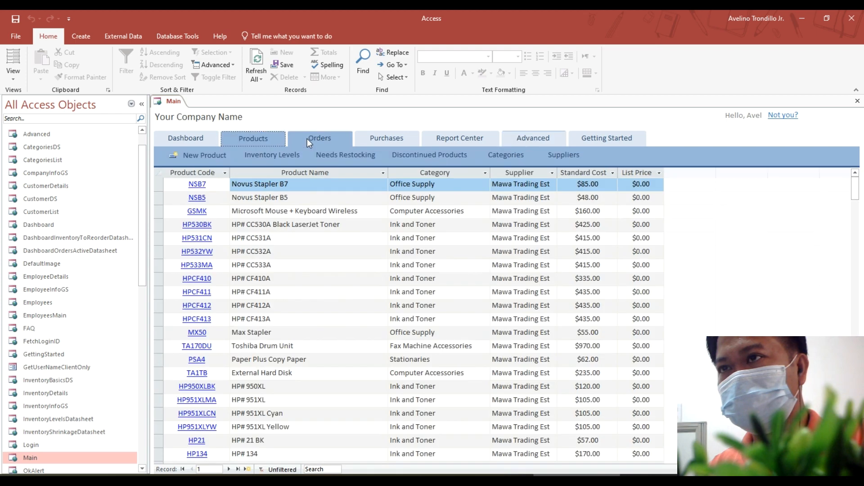
click(312, 139)
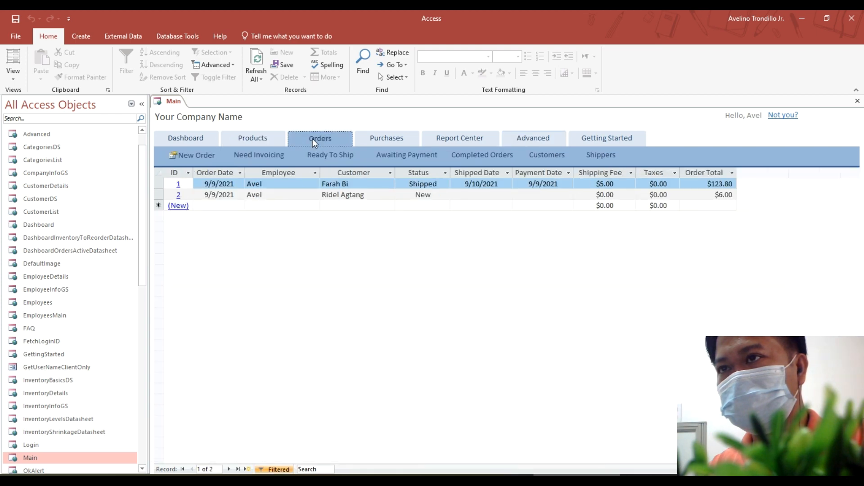
click(253, 137)
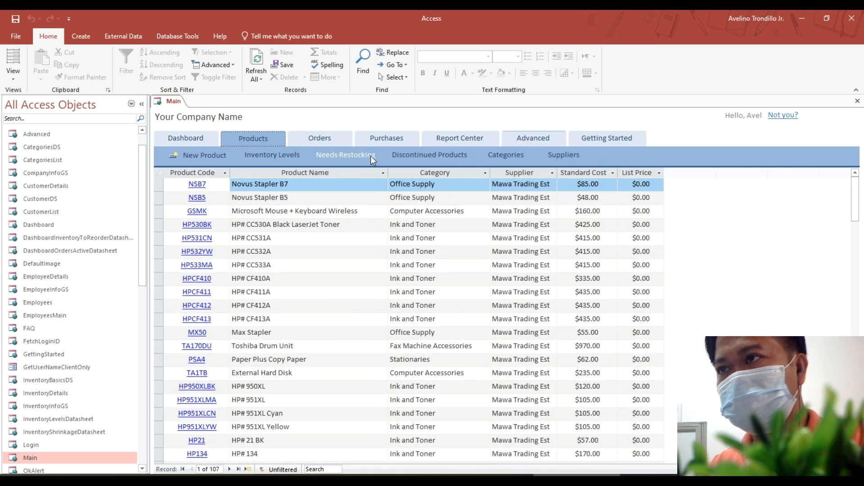
click(526, 142)
Examine the getting started guide's inventory levels, products and employees pages, and open its company information.
click(612, 138)
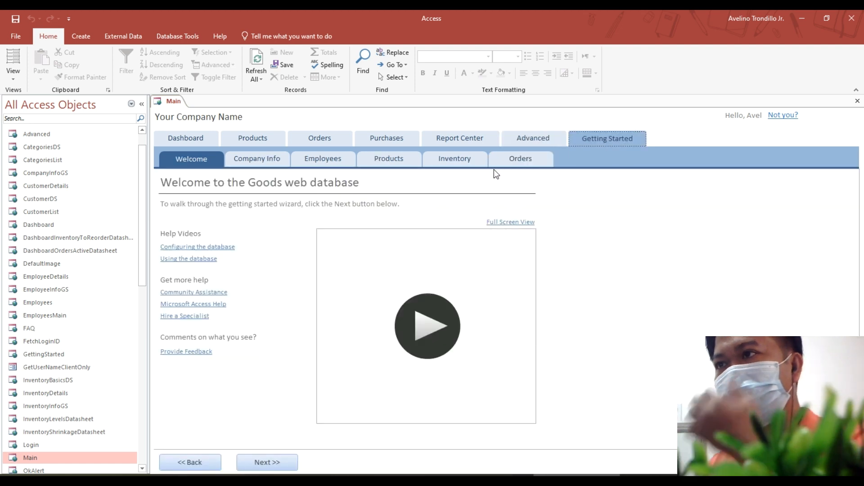
click(465, 158)
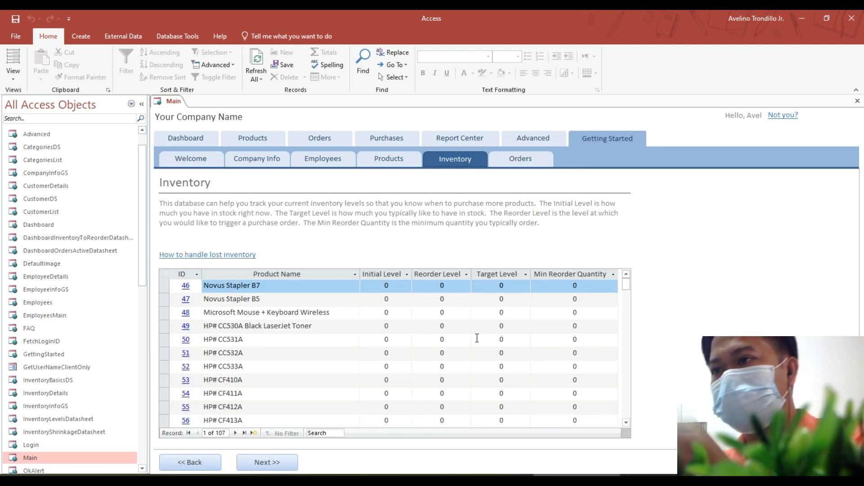
scroll(452, 322, down, 6)
scroll(452, 323, down, 15)
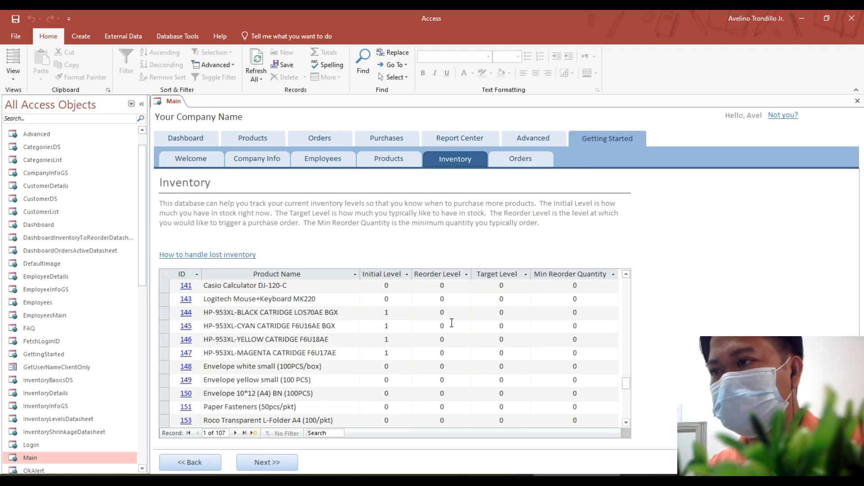
click(390, 159)
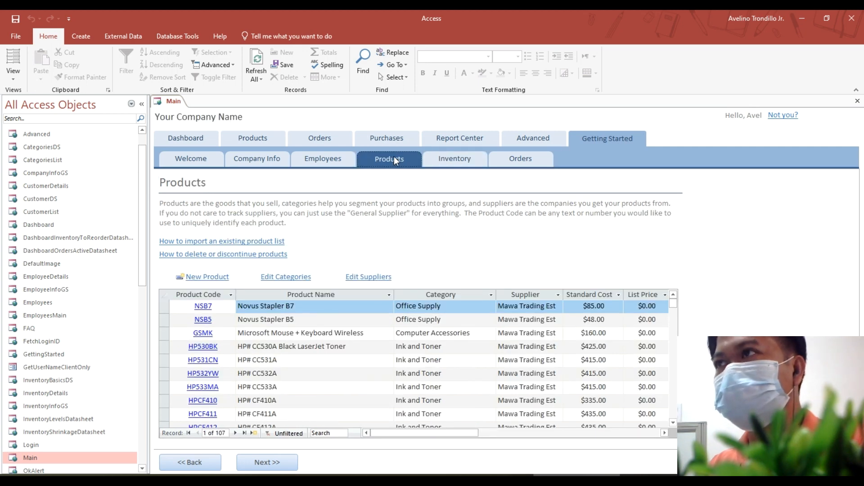
click(340, 160)
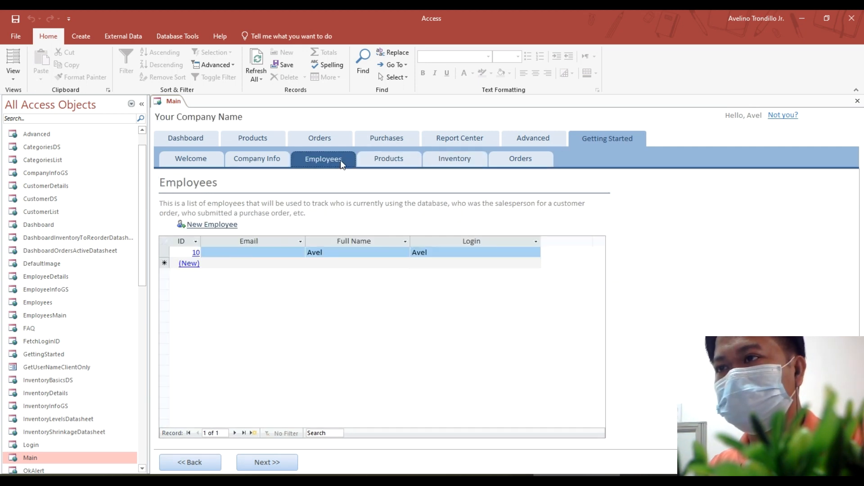
click(257, 158)
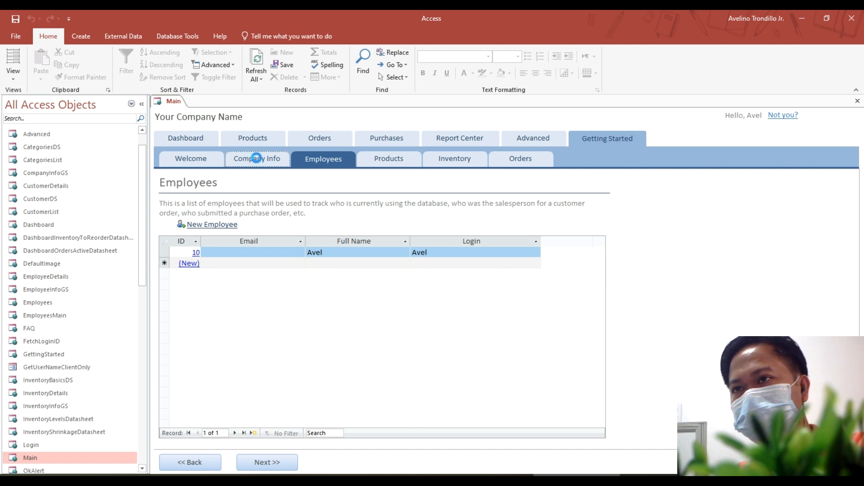
Open the second active customer order from the dashboard and check the stock status of its binder line.
click(185, 140)
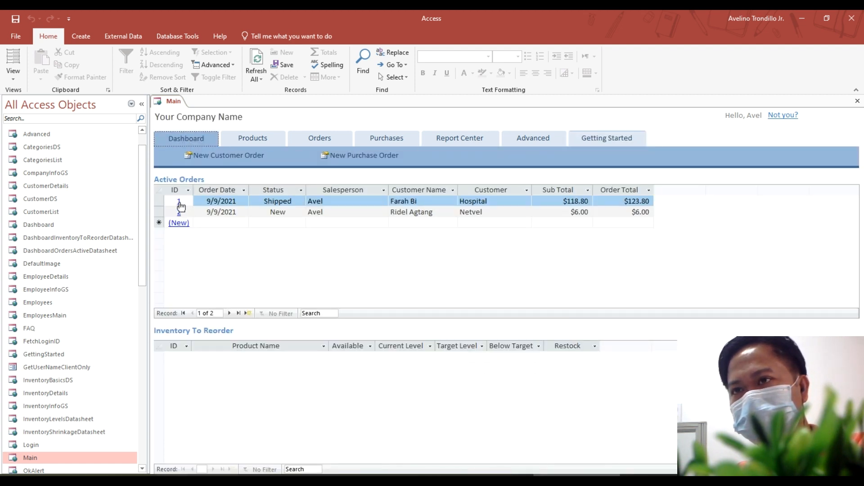
click(180, 215)
click(180, 216)
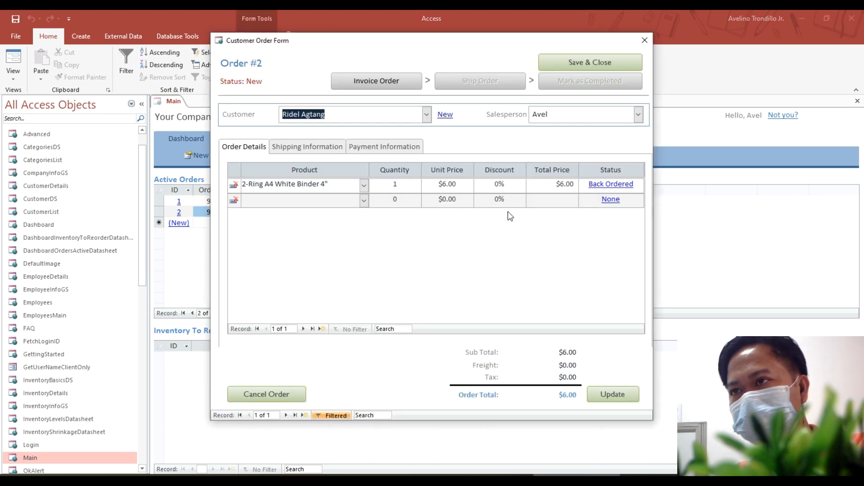
click(613, 185)
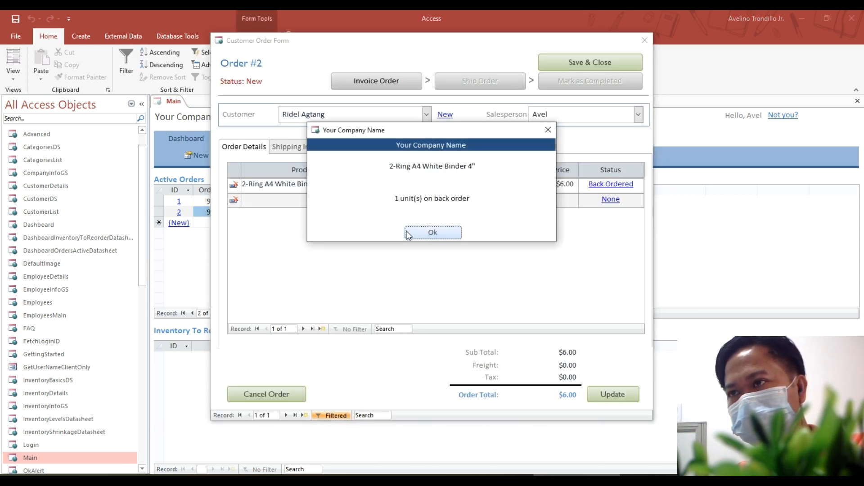
click(433, 231)
Try to invoice the second customer order before its shipping details are filled in.
click(386, 85)
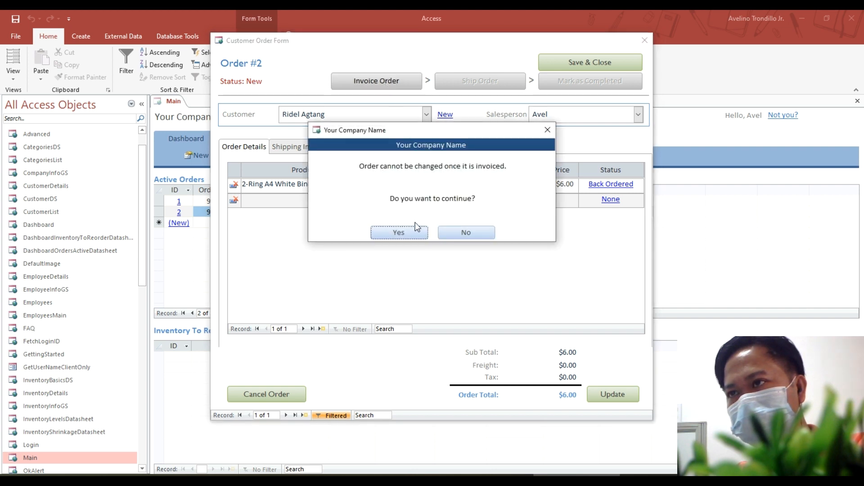
click(404, 233)
click(433, 231)
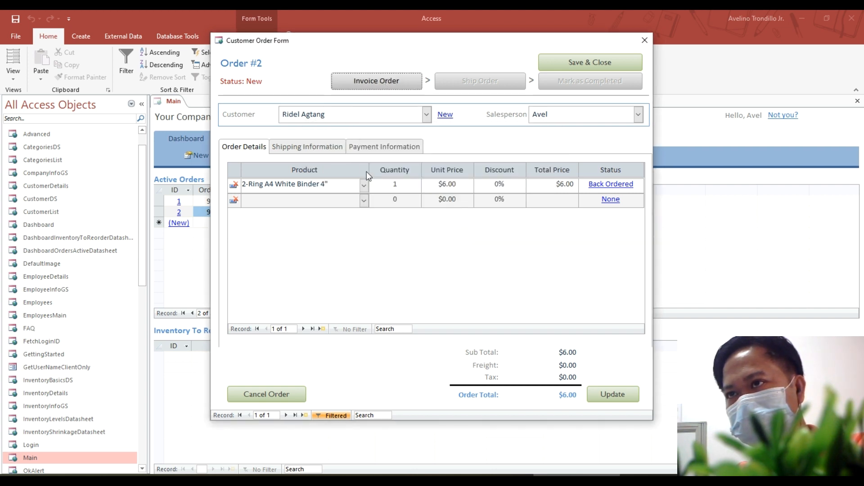
Set the order's shipping to No Shipper with ship date 9/10/2021 and a shipping fee of $5.00.
click(315, 149)
click(398, 170)
click(342, 182)
click(491, 171)
click(516, 167)
click(497, 208)
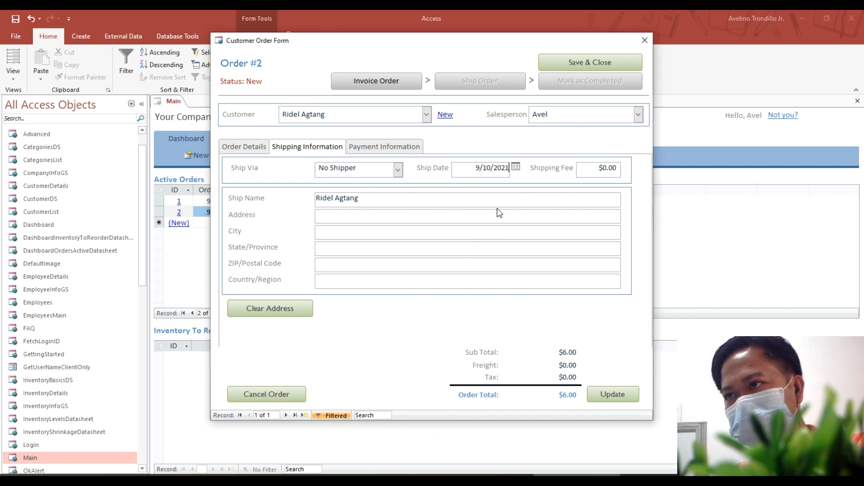
key(Tab)
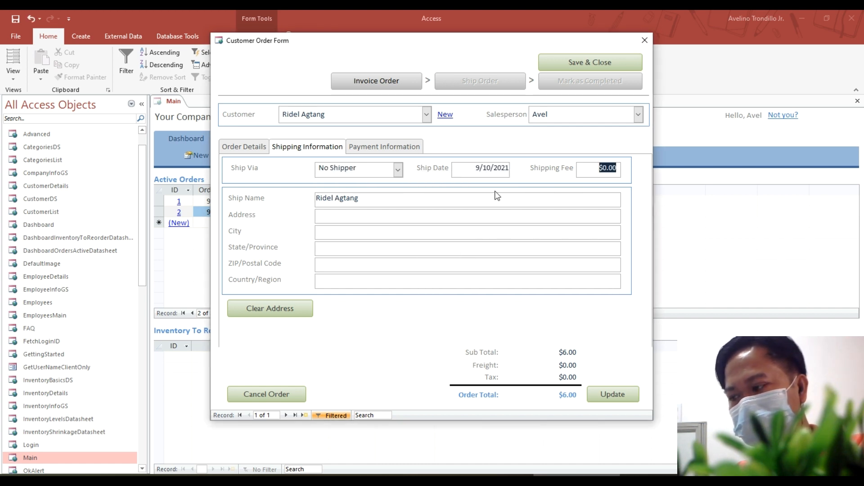
text(5)
key(Tab)
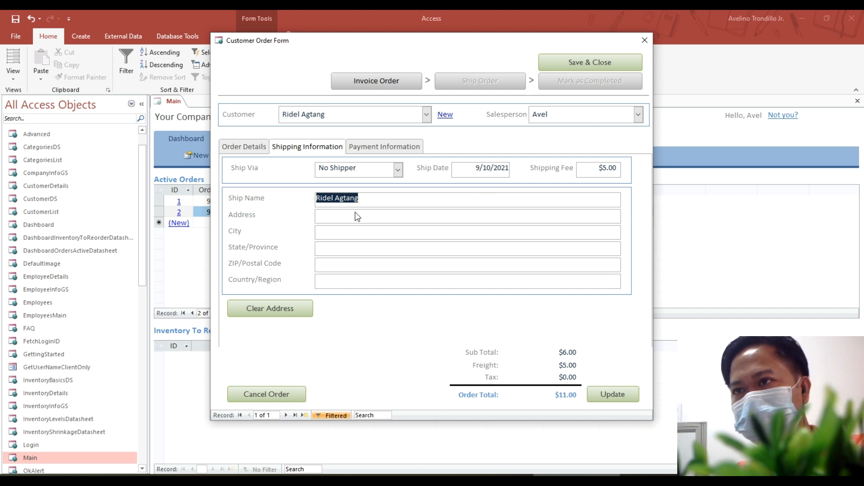
Try to invoice the order with the shipper, ship date and fee set but no shipping address.
click(388, 82)
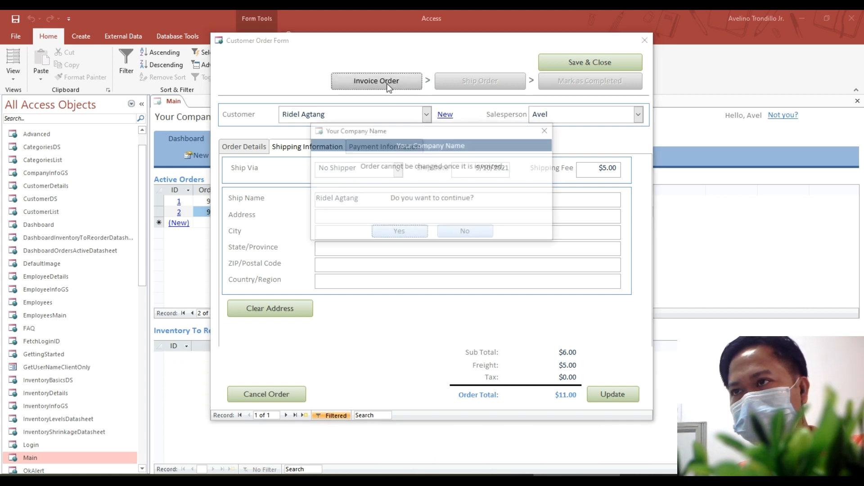
click(407, 237)
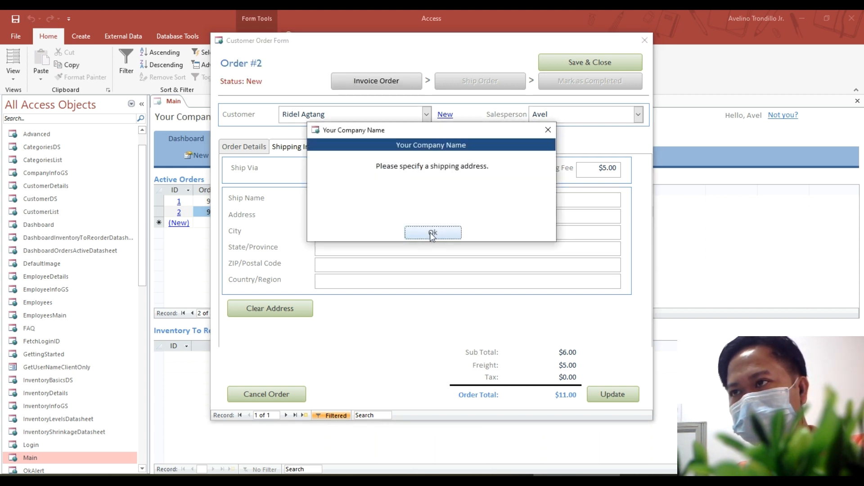
click(431, 233)
Fill in the customer's shipping address, city, province, postal code and country, and update the order.
click(338, 218)
text(Sile)
key(Tab)
key(shift+Tab)
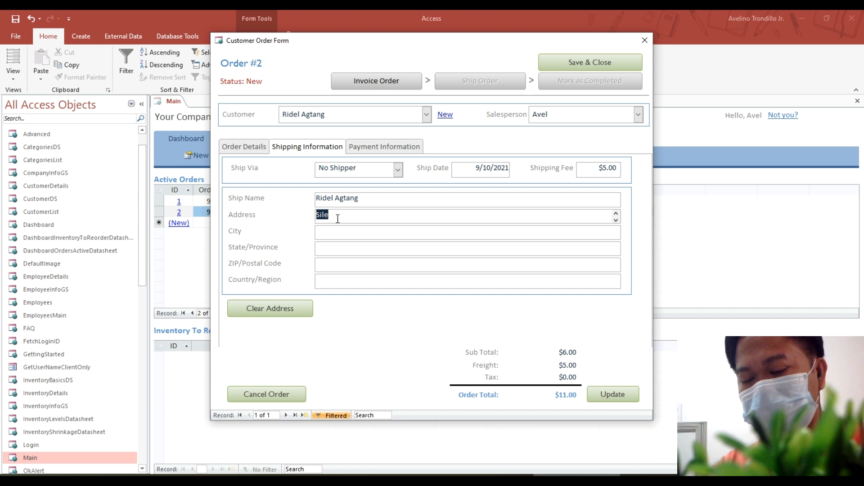
text(Silet)
key(Tab)
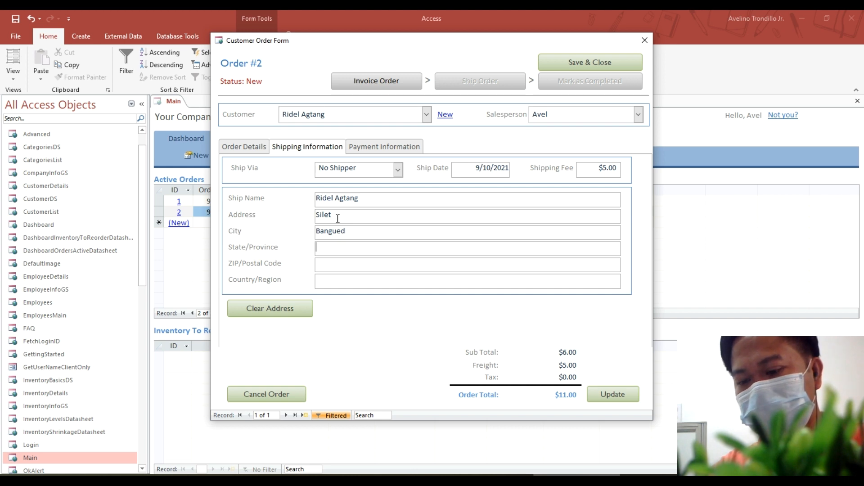
text(Abra)
key(Tab)
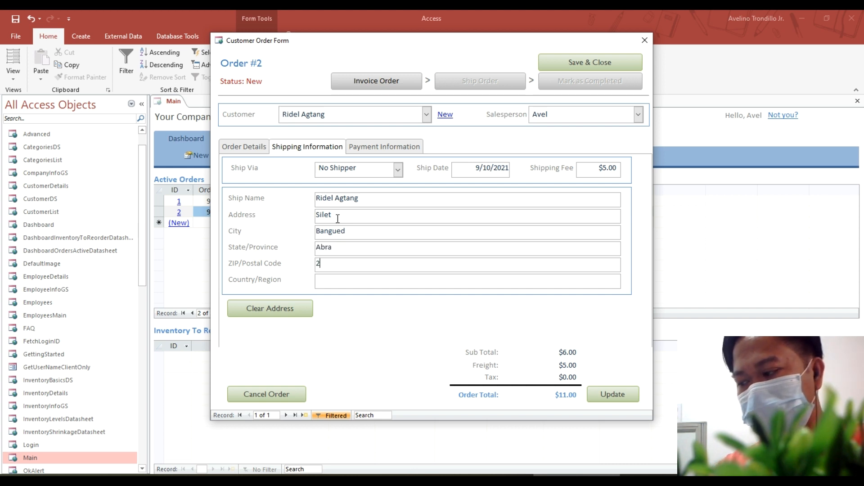
key(Tab)
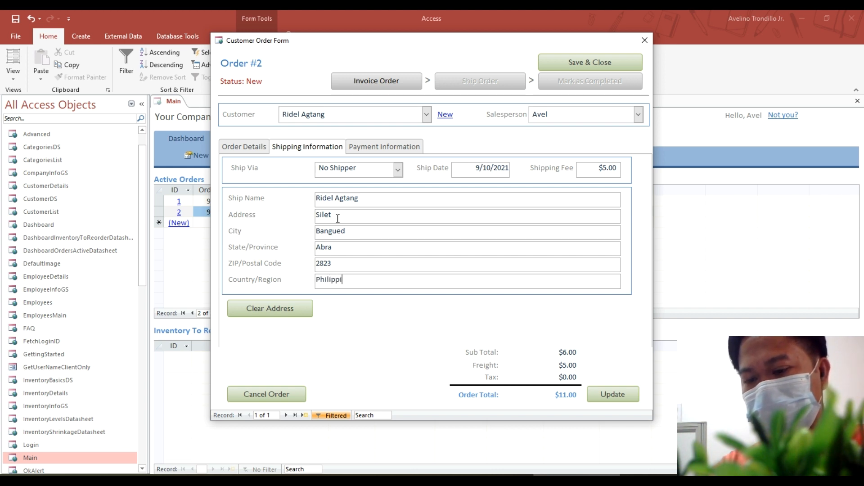
key(Tab)
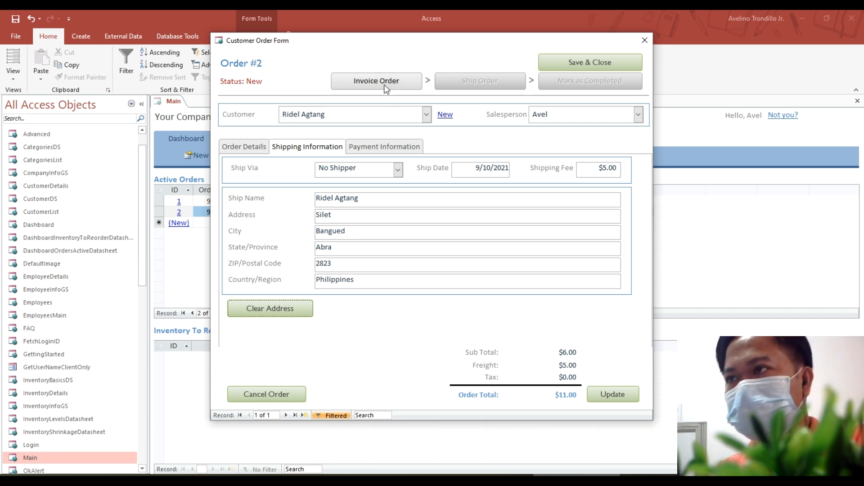
click(629, 398)
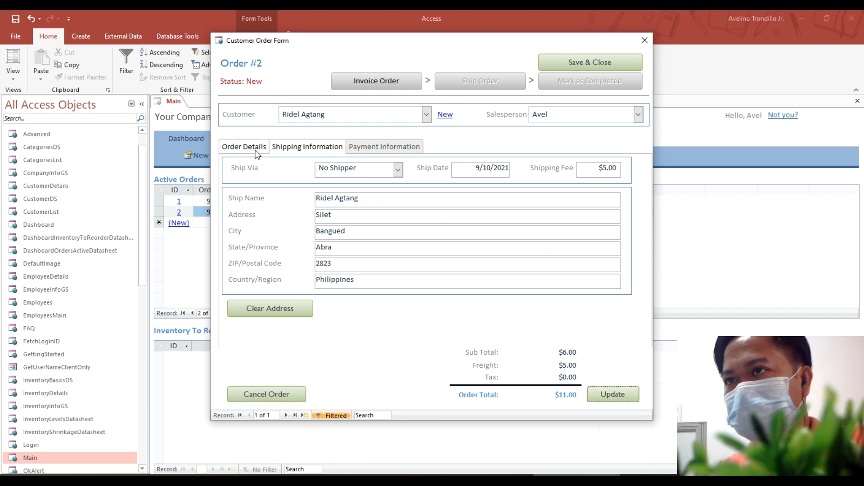
Try to invoice the order with its complete shipping address.
click(388, 83)
click(399, 233)
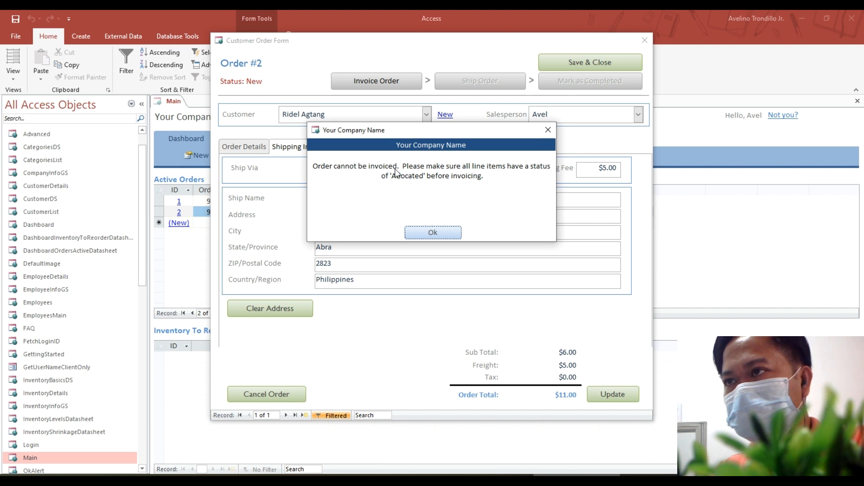
click(431, 232)
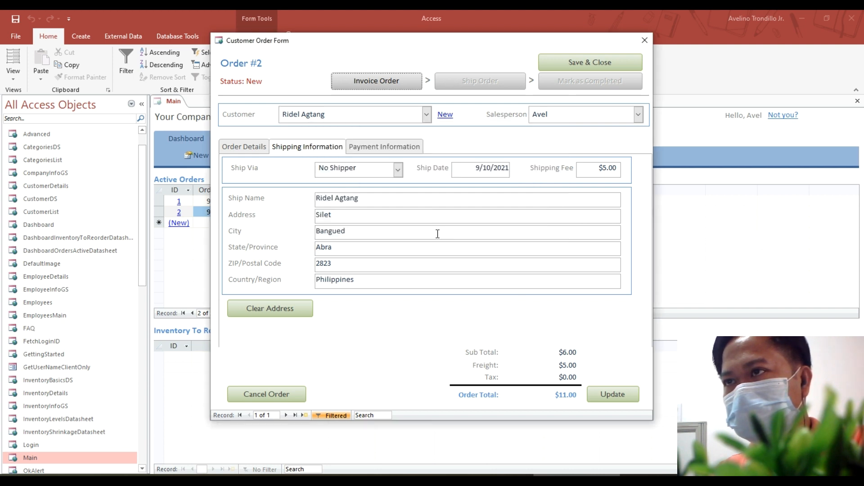
Set the order's payment type to Credit Card in its payment information.
click(370, 147)
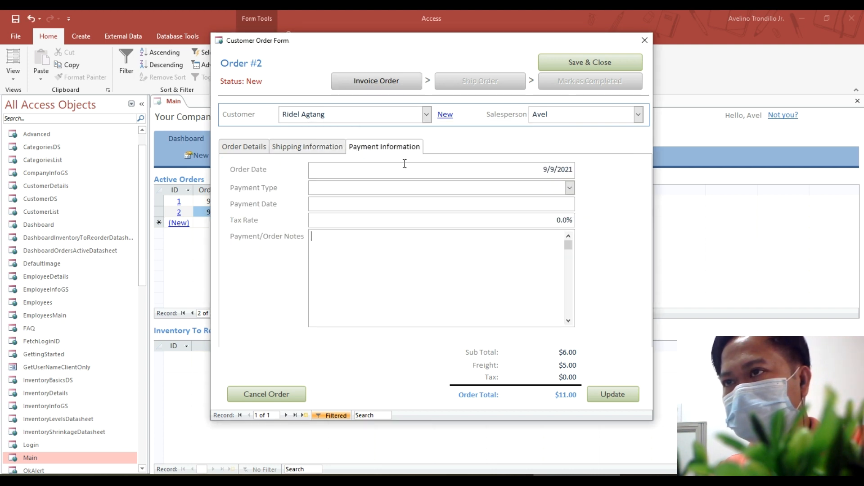
click(570, 189)
click(346, 200)
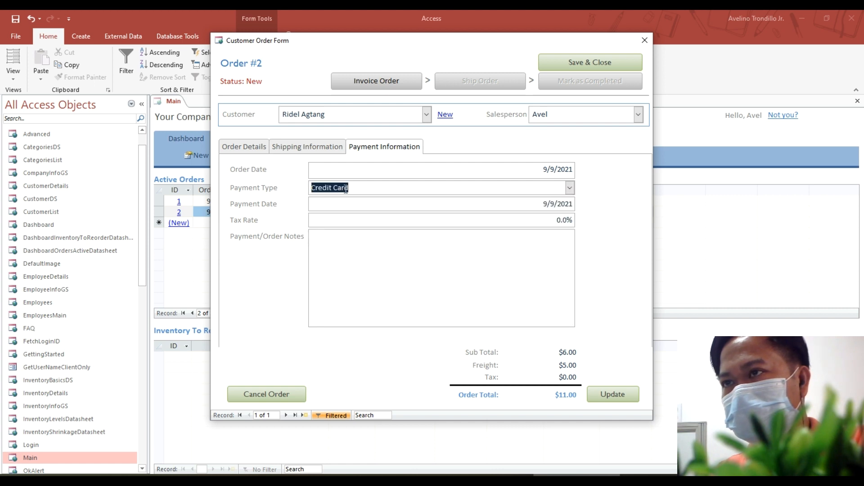
Return to the shipping information and try to invoice the order with the payment type set.
click(308, 147)
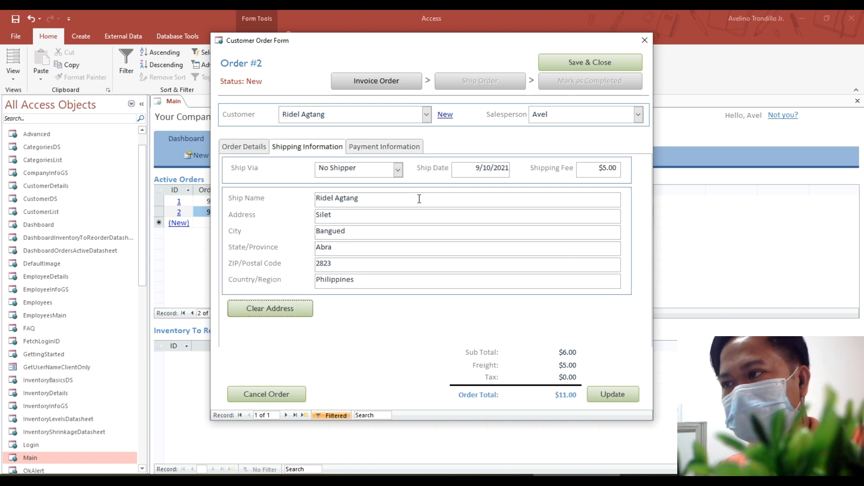
click(397, 84)
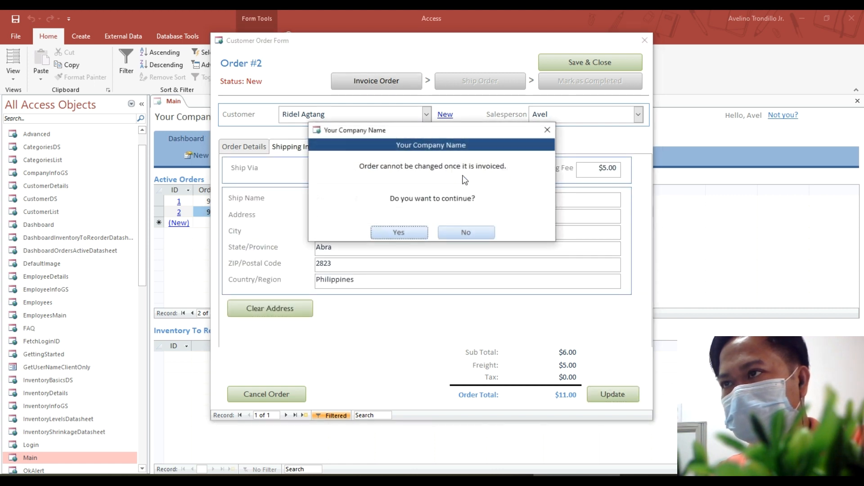
click(409, 233)
click(433, 231)
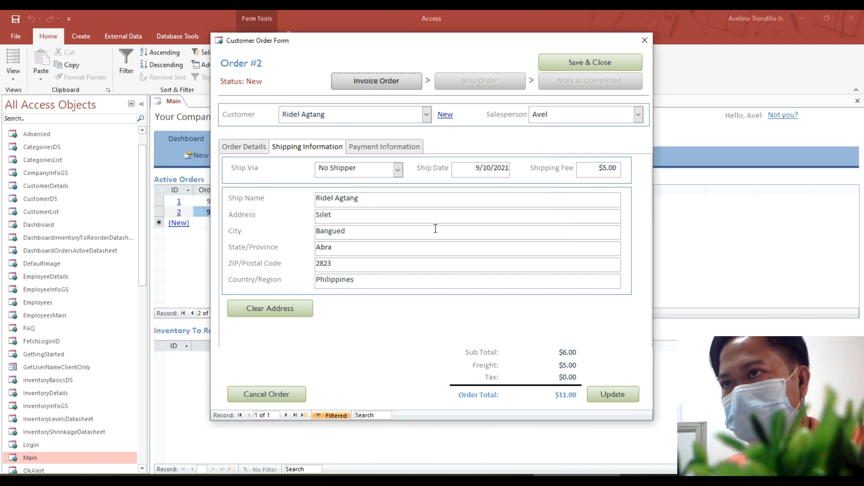
Check the binder line's status message in the order details, and save and close the customer order.
click(250, 147)
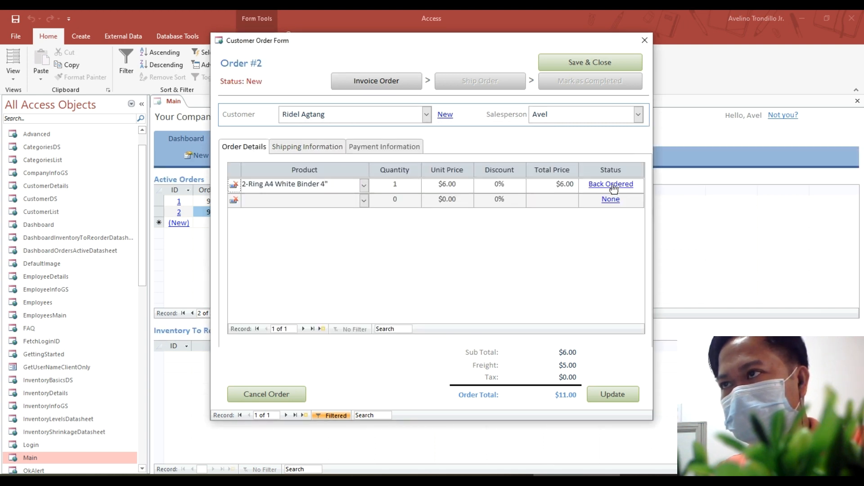
click(614, 184)
click(433, 233)
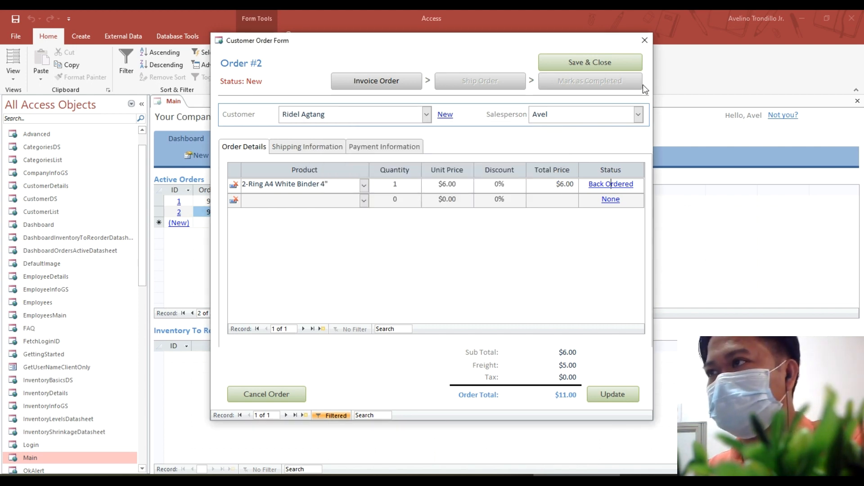
click(636, 68)
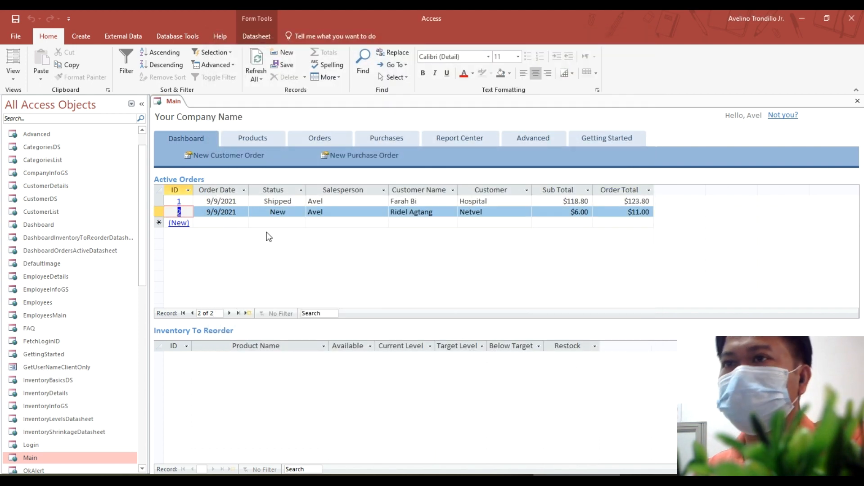
Reopen the second active order to recheck its binder line's status, and save and close it.
click(180, 213)
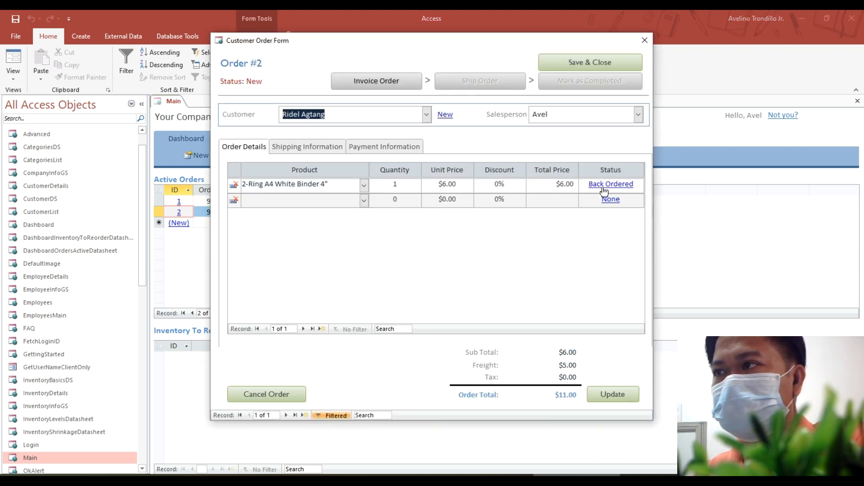
click(603, 188)
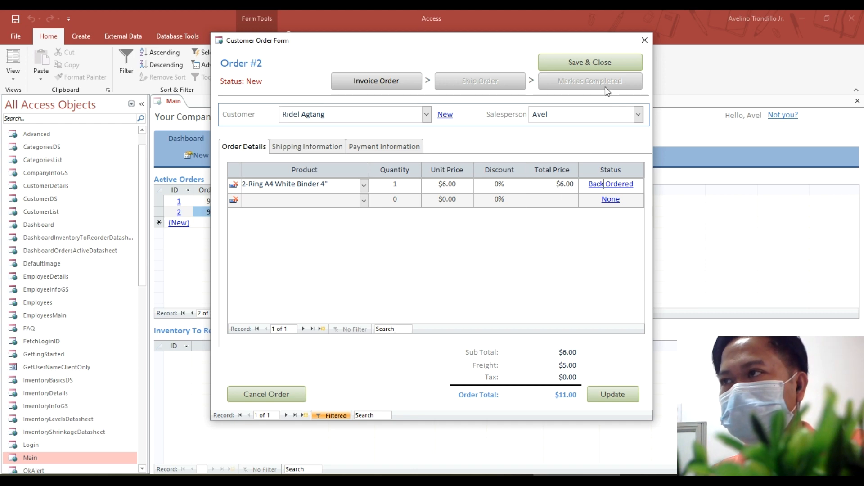
click(609, 66)
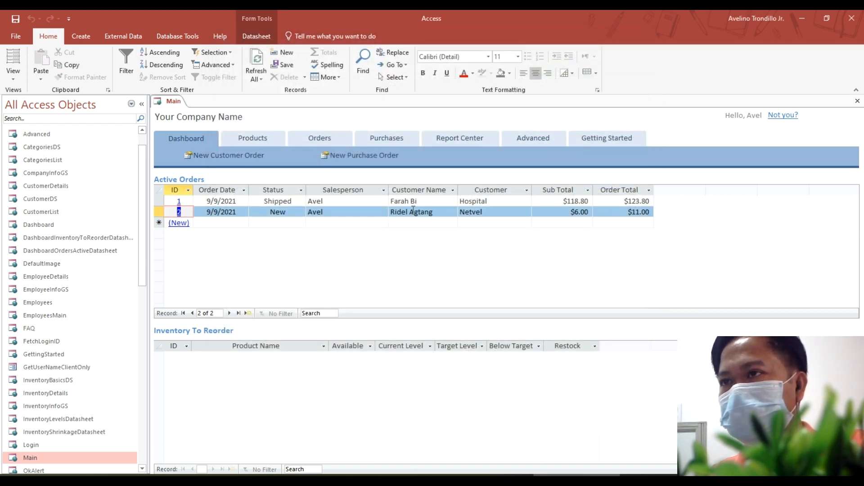
click(604, 140)
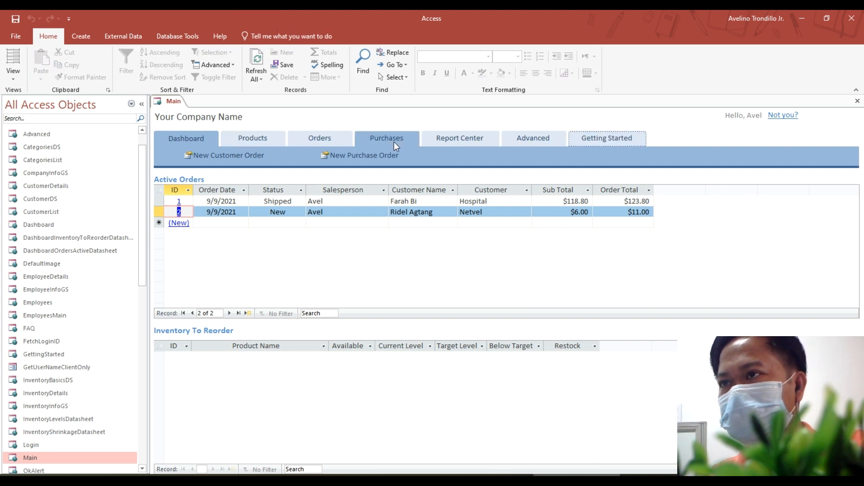
click(327, 140)
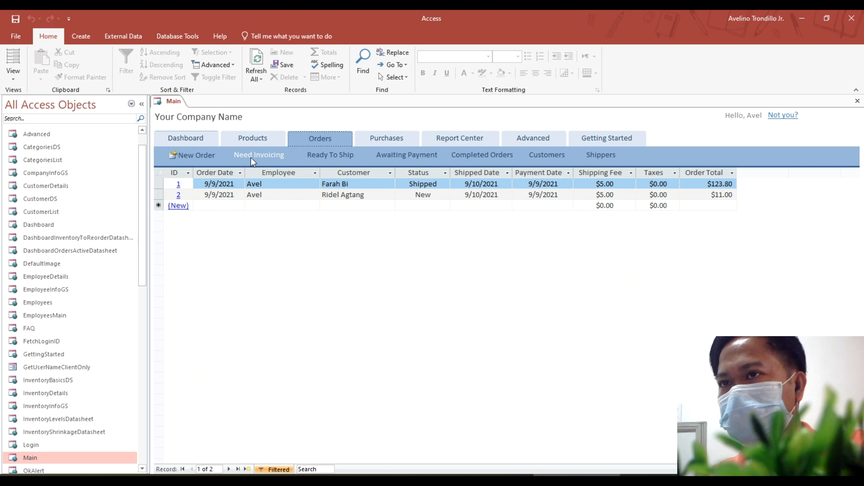
click(197, 157)
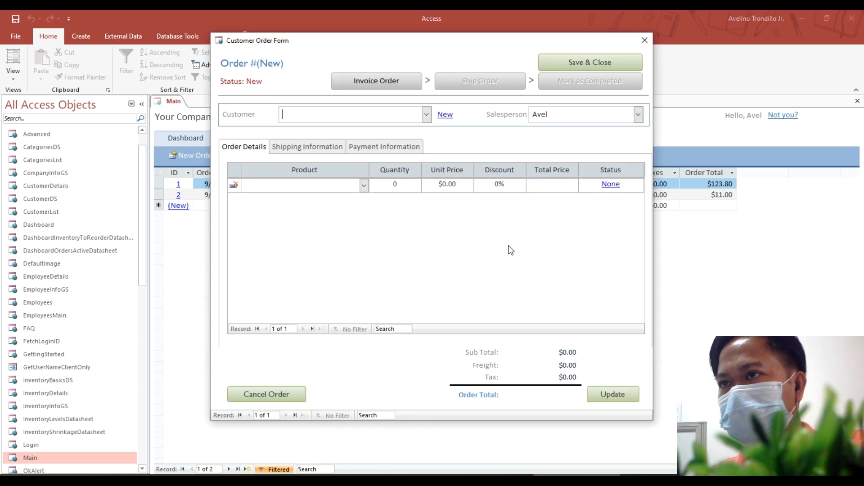
click(426, 115)
click(427, 115)
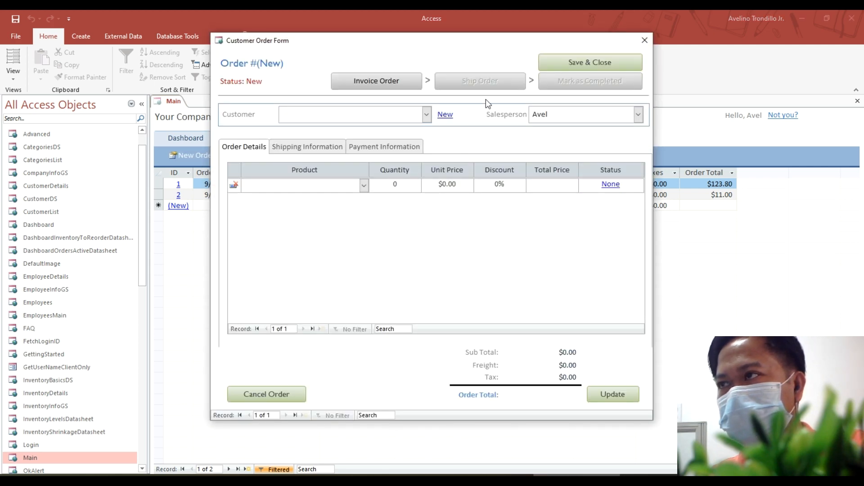
click(606, 63)
Start a new purchase order for General Supplier with the expected date 9/9/2021.
click(373, 141)
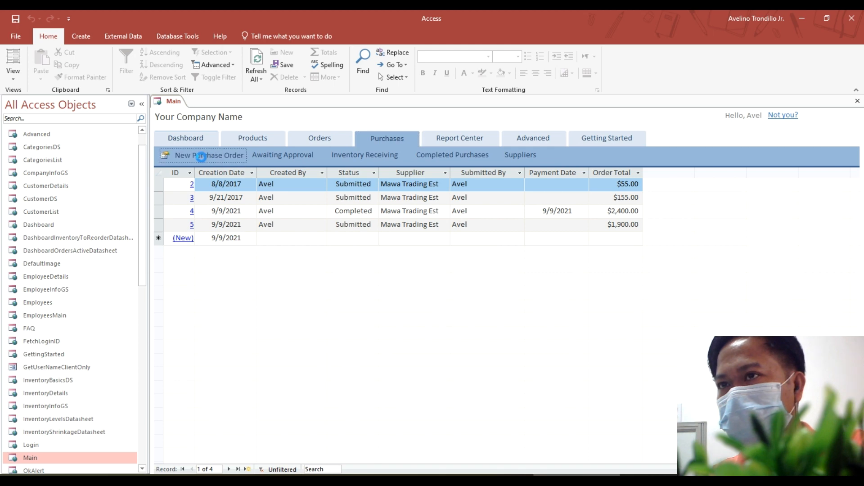
click(201, 157)
click(436, 126)
click(436, 126)
click(436, 126)
click(412, 139)
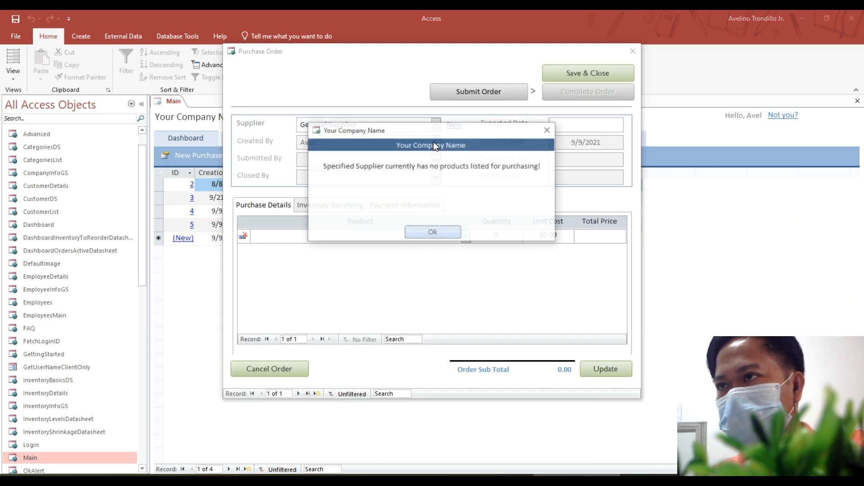
click(447, 233)
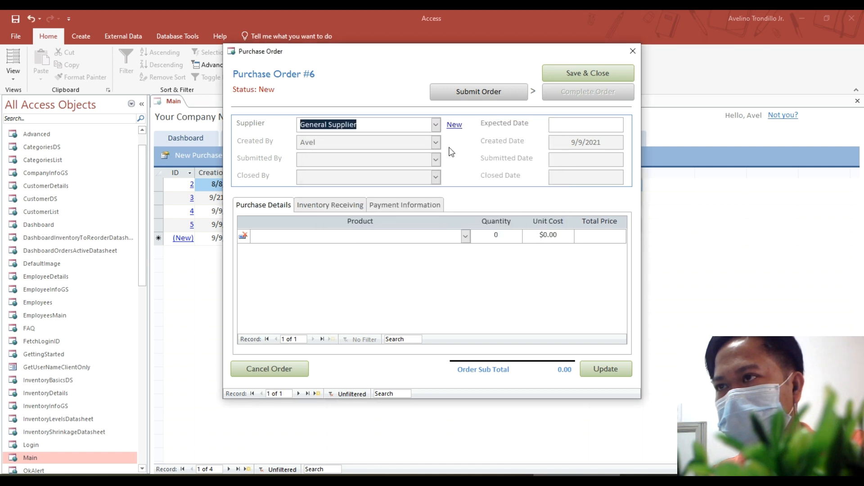
click(597, 129)
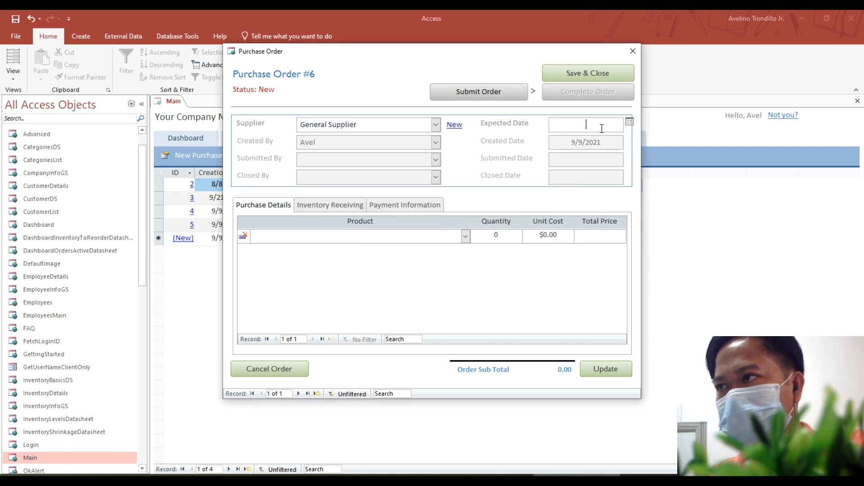
click(629, 122)
click(586, 208)
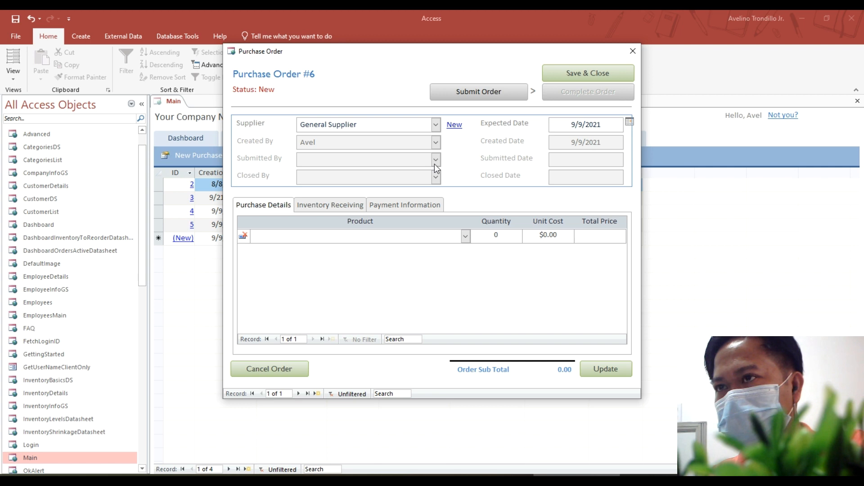
Try to choose a product for the General Supplier purchase order, and save and close it.
click(466, 237)
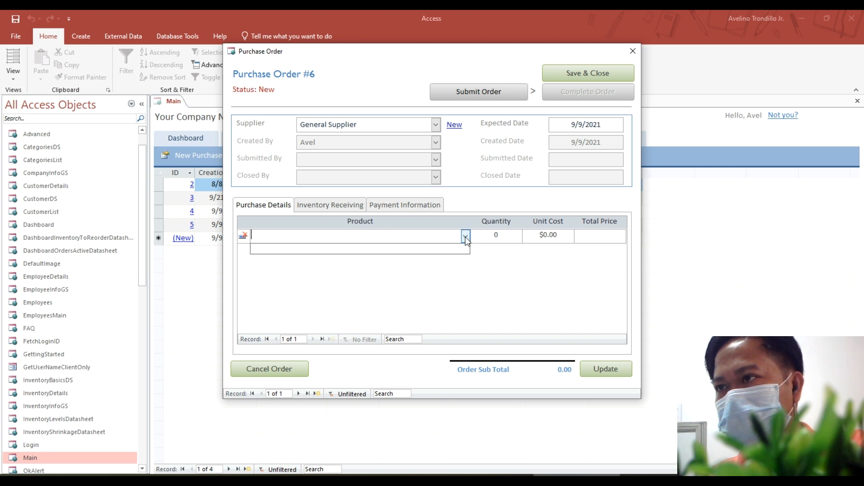
click(466, 236)
click(320, 204)
click(290, 207)
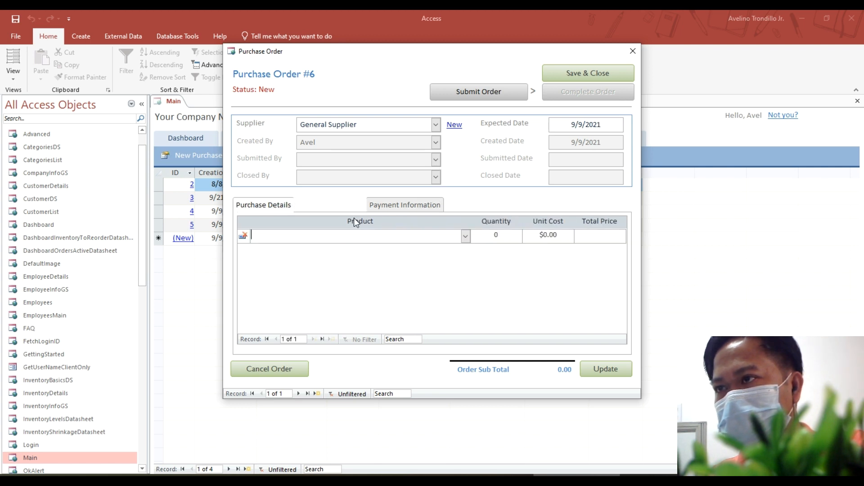
click(467, 236)
click(466, 237)
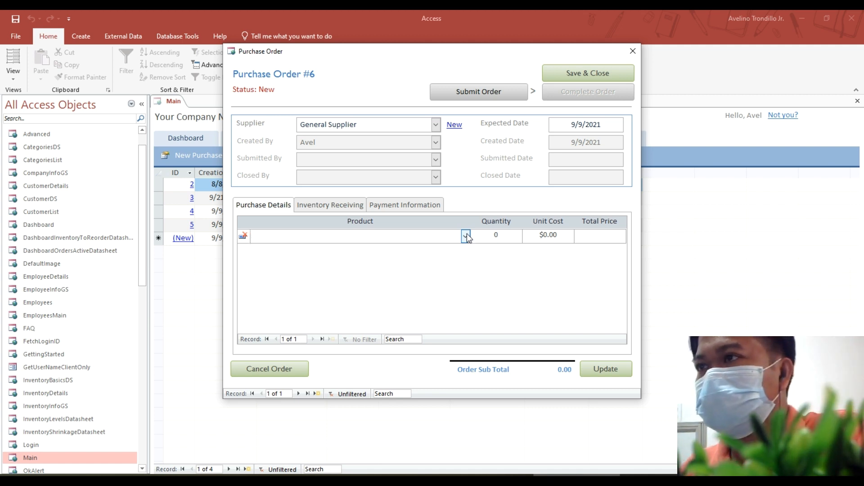
click(567, 72)
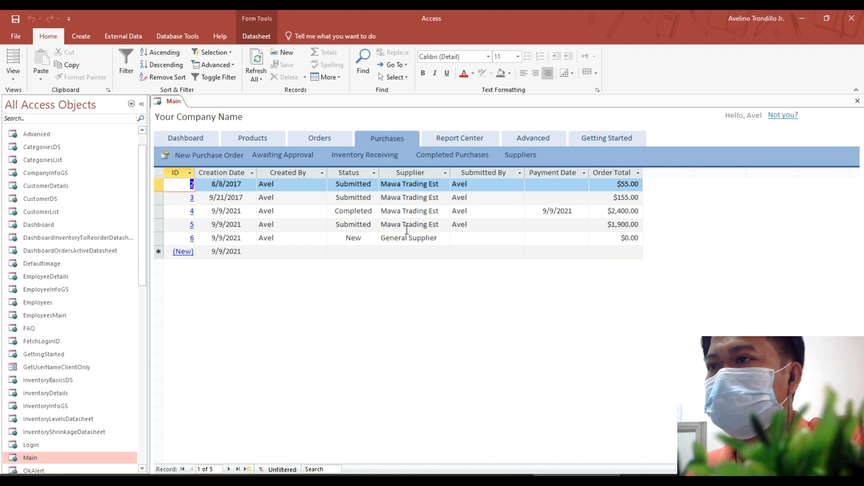
Open the submitted 9/9/2021 Mawa Trading Est purchase order to review its details, and save and close it.
click(191, 225)
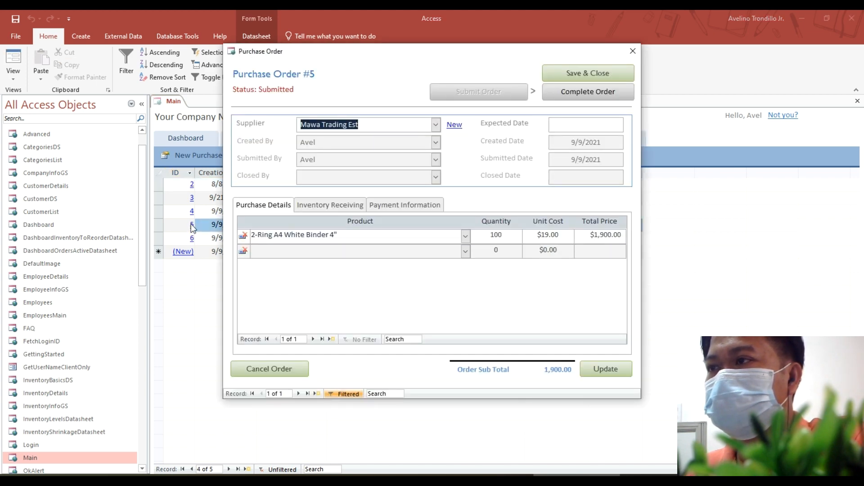
click(558, 77)
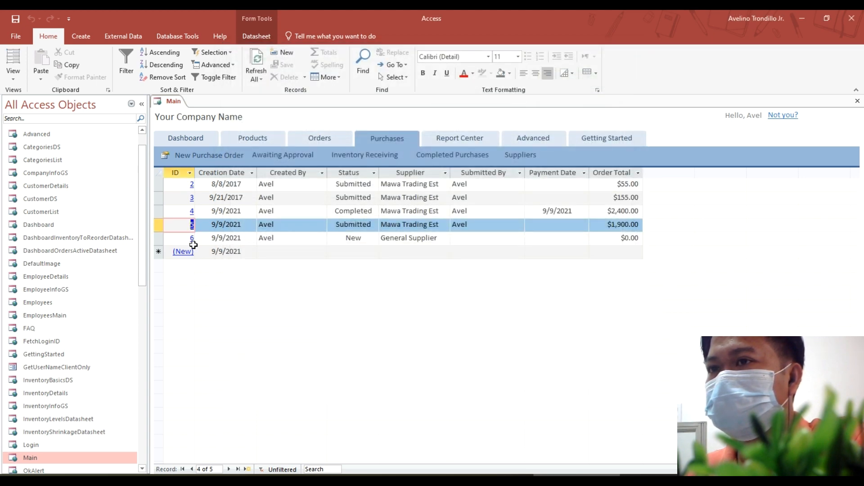
Cancel the empty General Supplier purchase order.
click(163, 237)
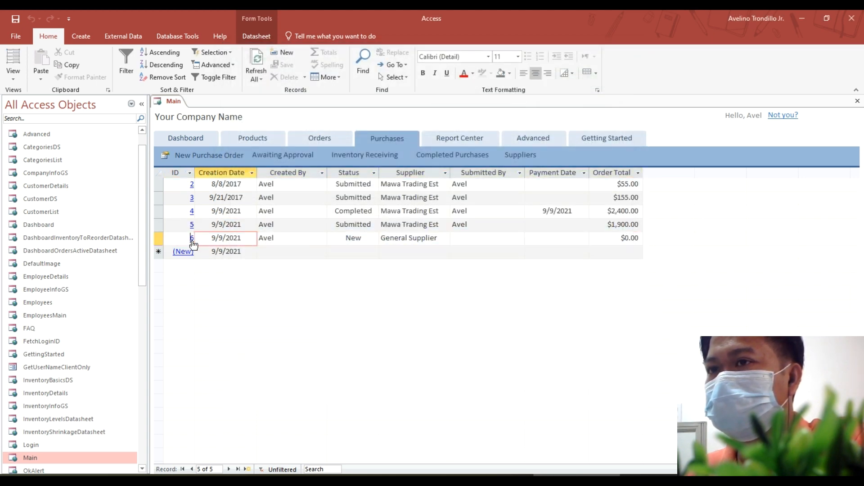
click(193, 238)
click(263, 370)
click(399, 232)
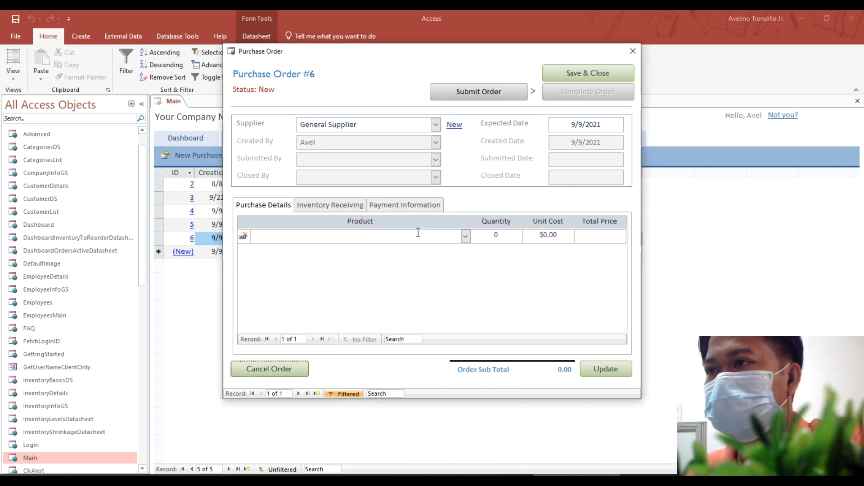
click(416, 231)
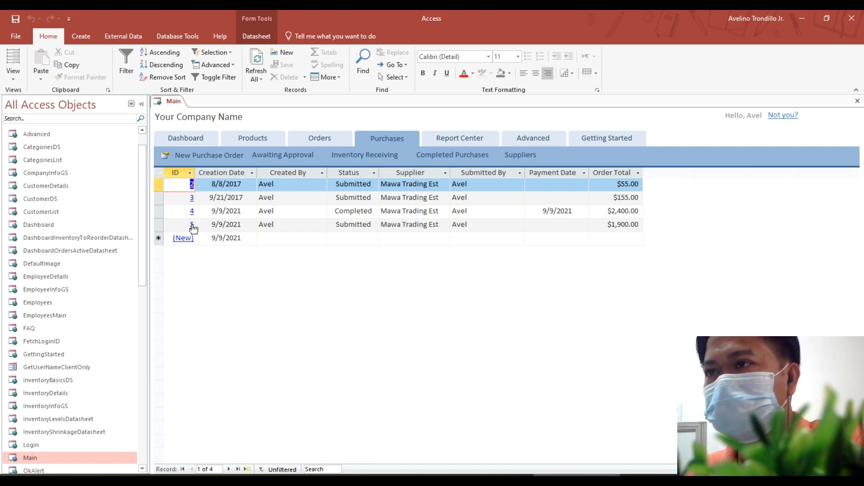
Post the received 2-Ring A4 White Binder 4" items of purchase order 5 to inventory.
click(192, 225)
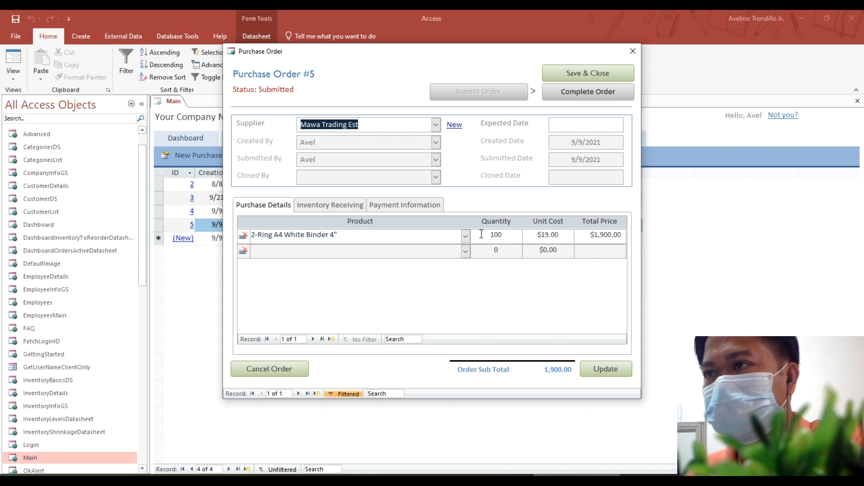
click(347, 205)
click(530, 237)
click(399, 233)
click(433, 233)
Set the binder purchase order's payment type to Credit Card and update the order.
click(404, 208)
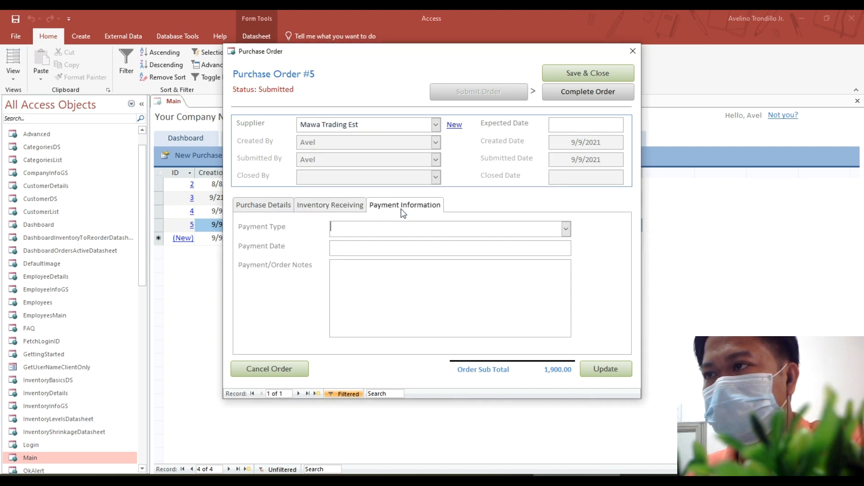
click(559, 227)
click(484, 241)
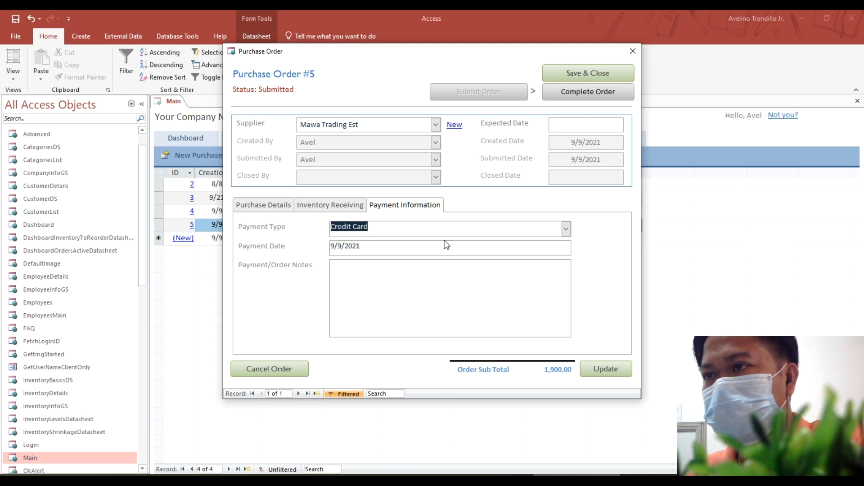
click(615, 374)
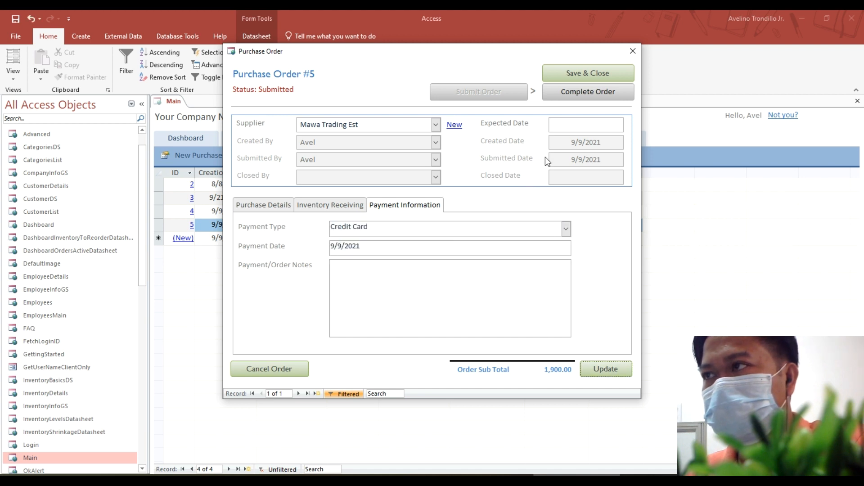
Mark the binder purchase order as completed, and save and close it.
click(571, 93)
click(440, 229)
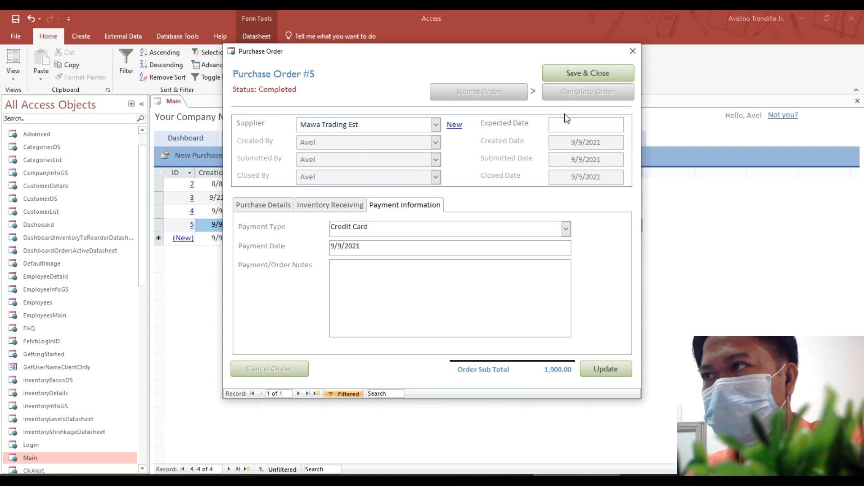
click(588, 76)
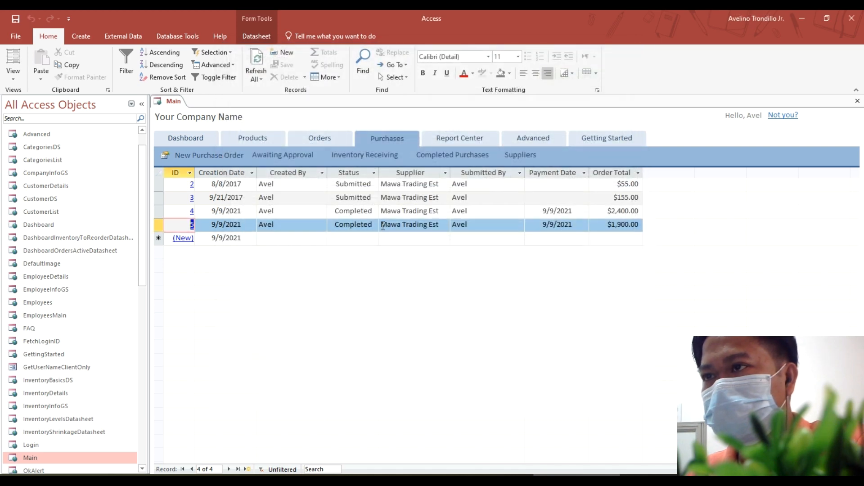
Post the HP-953XL black cartridge of purchase order 3 to inventory and set the payment type to Credit Card.
click(192, 198)
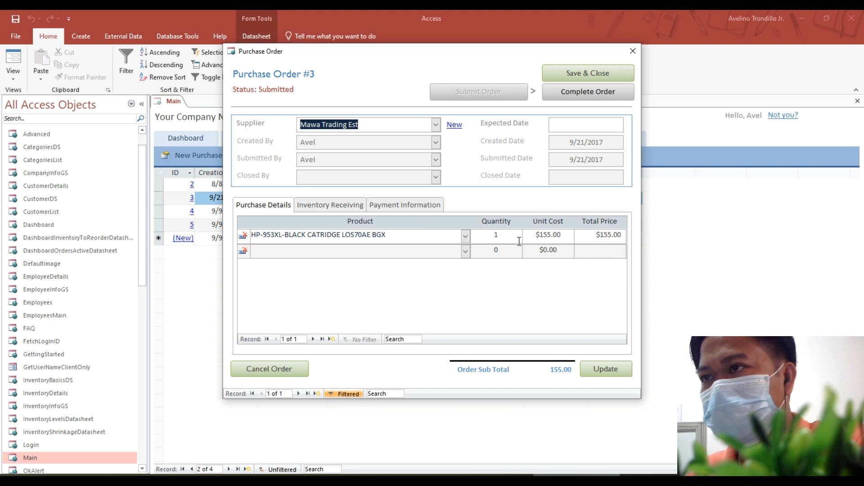
click(315, 206)
click(511, 234)
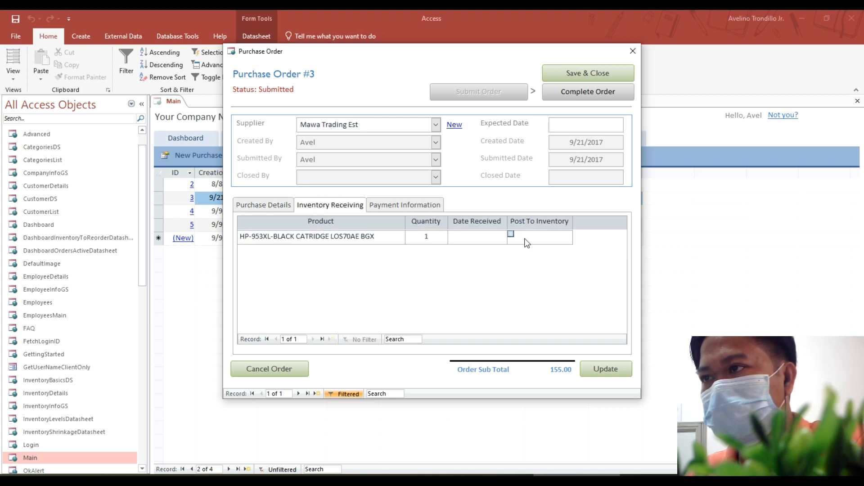
click(390, 206)
click(566, 229)
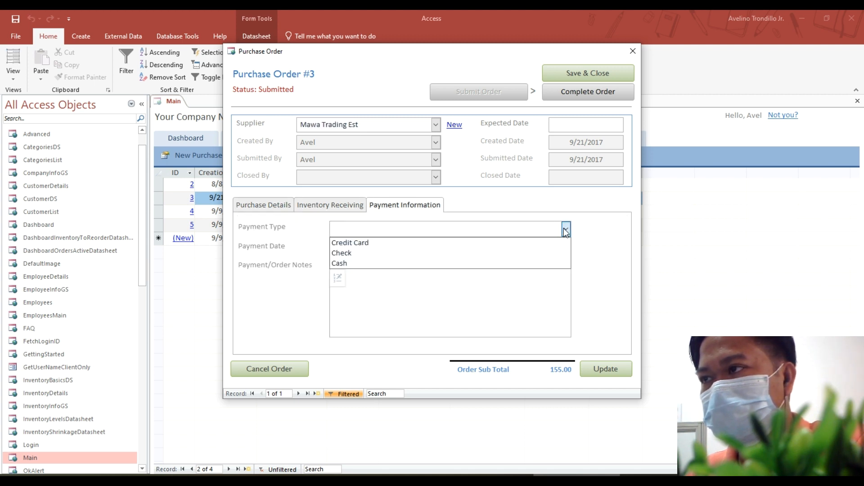
click(482, 242)
Mark the HP cartridge purchase order as completed, and save and close it.
click(581, 94)
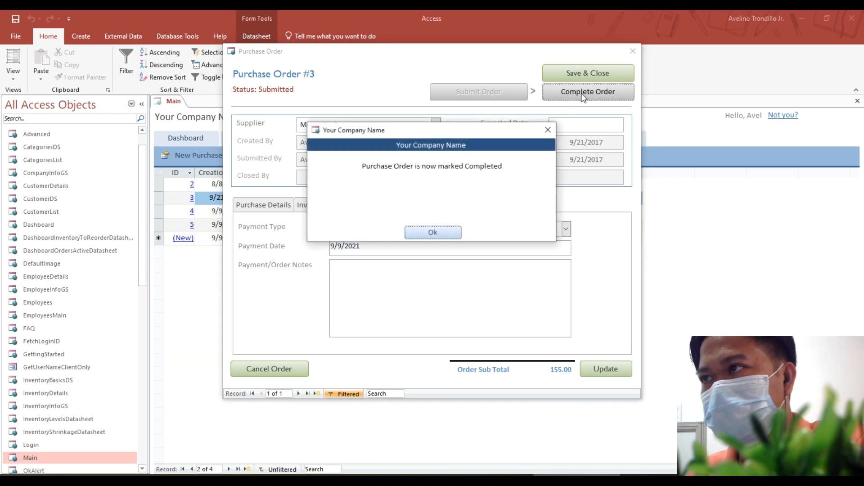
click(437, 233)
click(600, 75)
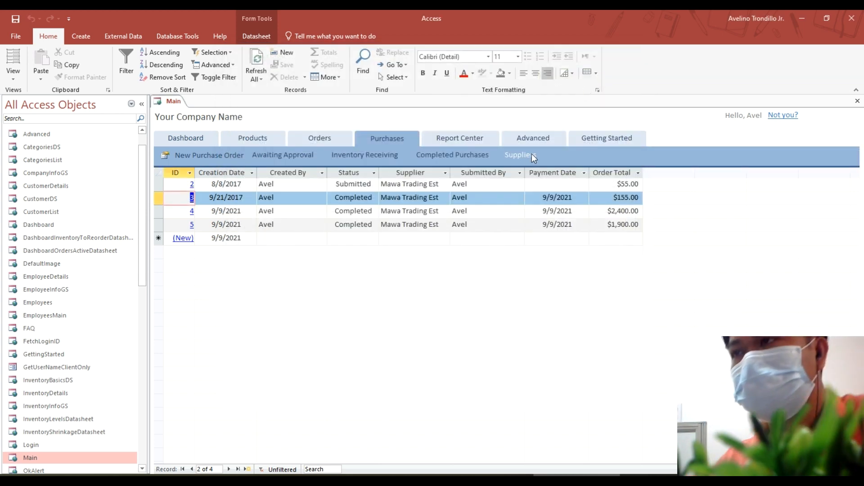
Open purchase order 2 for the Casio calculator, view its inventory receiving, and set its payment type to Credit Card.
click(192, 185)
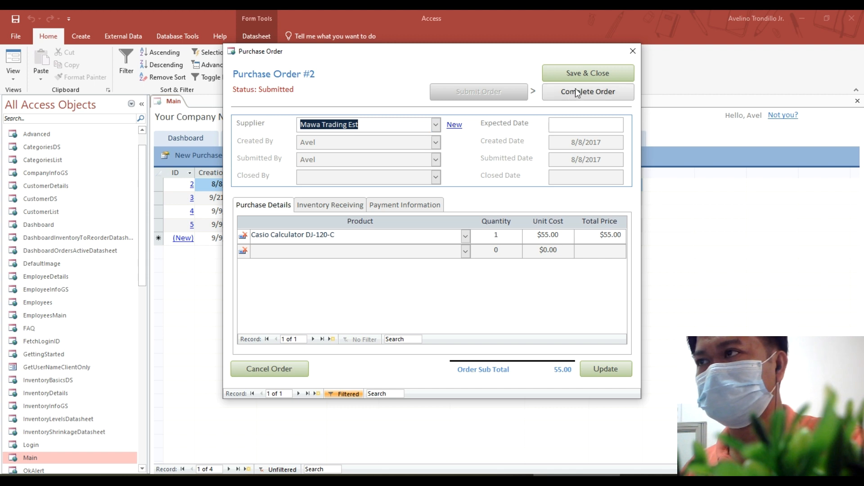
click(330, 205)
click(392, 206)
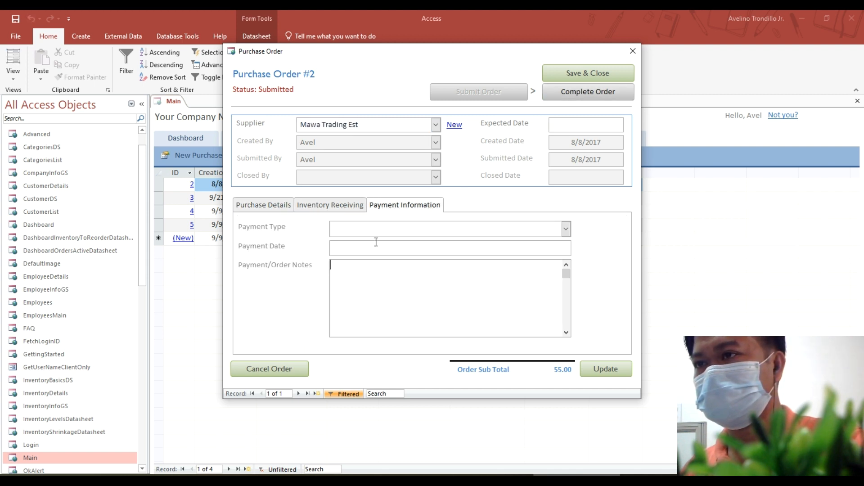
click(565, 229)
click(342, 242)
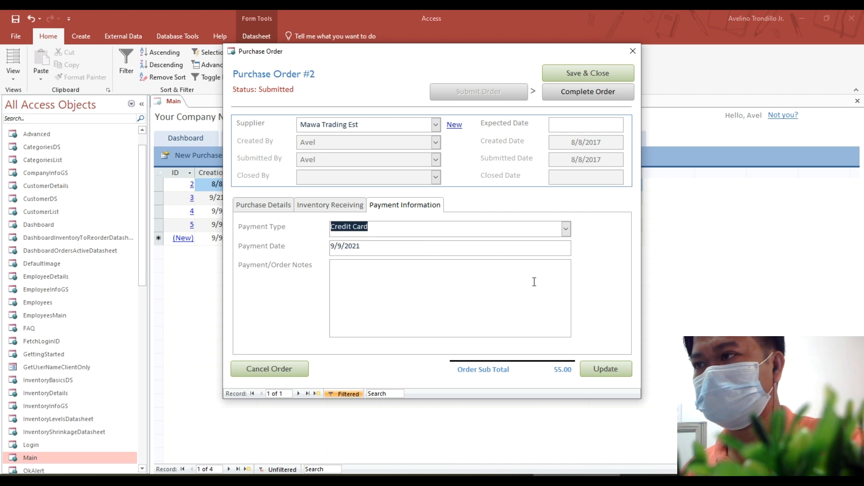
Mark the Casio calculator purchase order as completed, and save and close it.
click(588, 93)
key(Return)
click(578, 71)
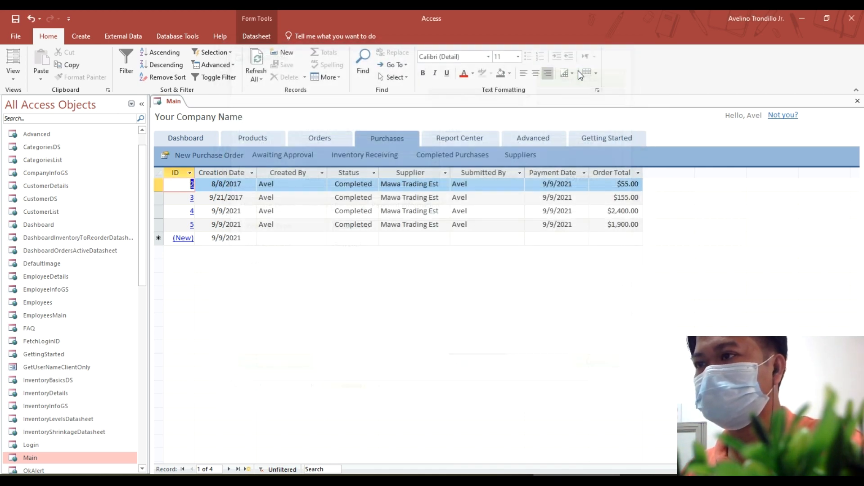
Return to the dashboard, open the second active order, and check the binder line's status message.
click(194, 139)
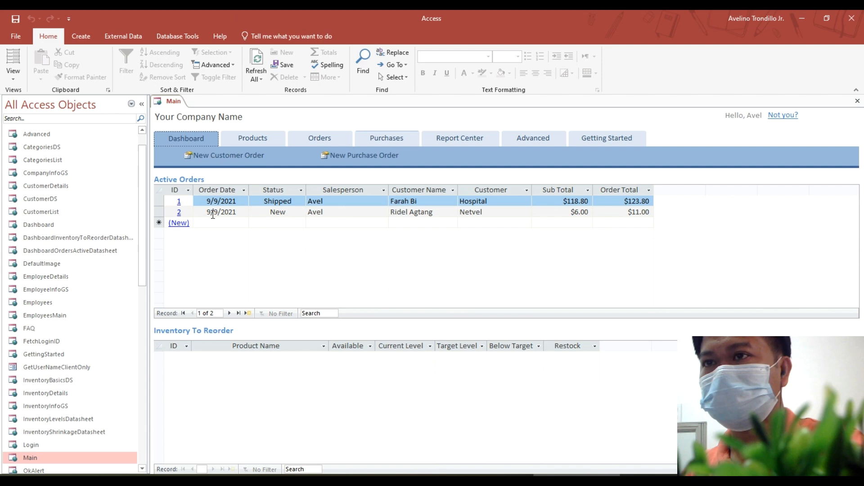
click(179, 212)
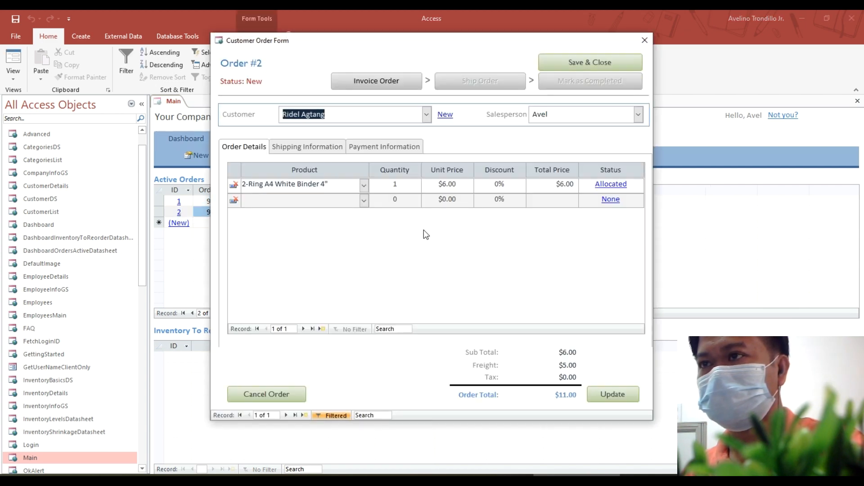
click(608, 185)
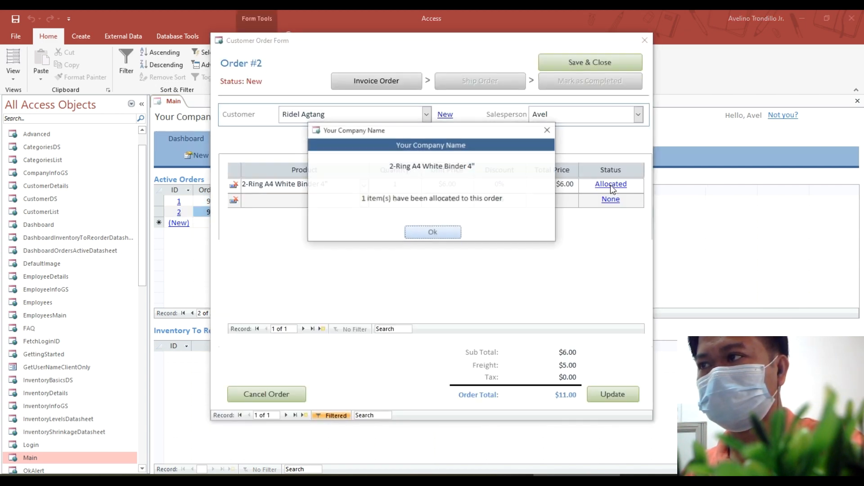
click(420, 235)
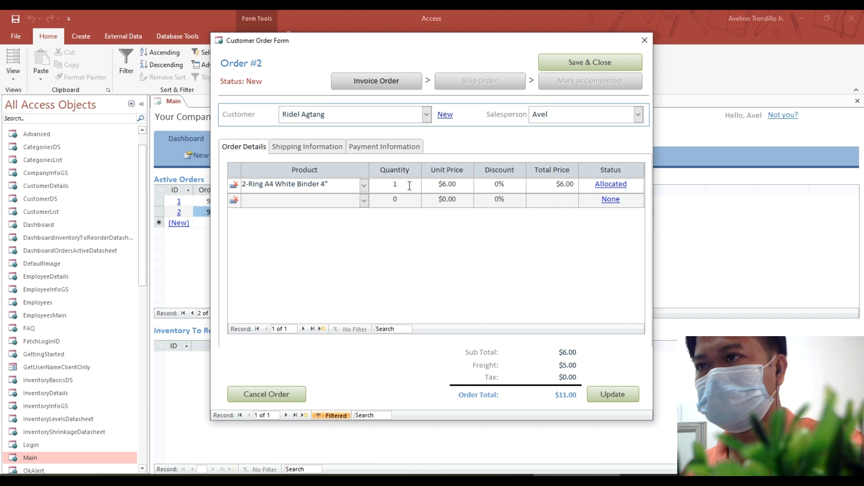
Delete the binder line from order 2 and add 2-Ring A4 White Binder 4" again with a quantity of 5.
click(235, 185)
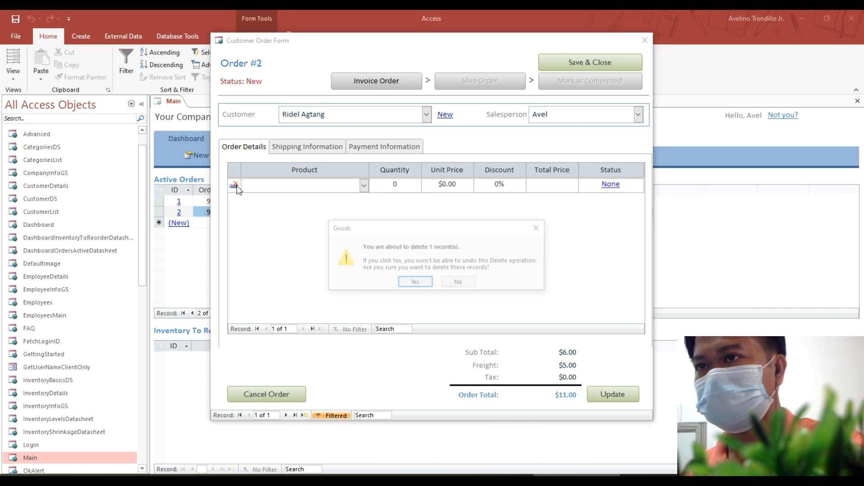
click(410, 280)
click(366, 186)
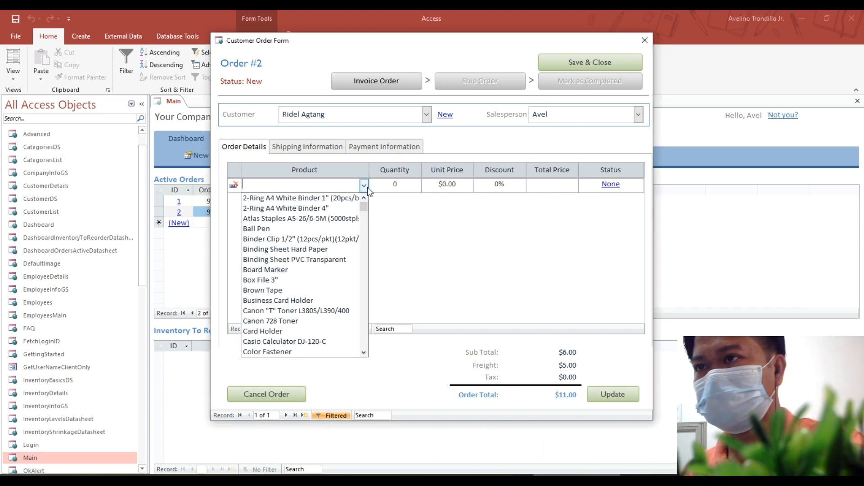
click(337, 207)
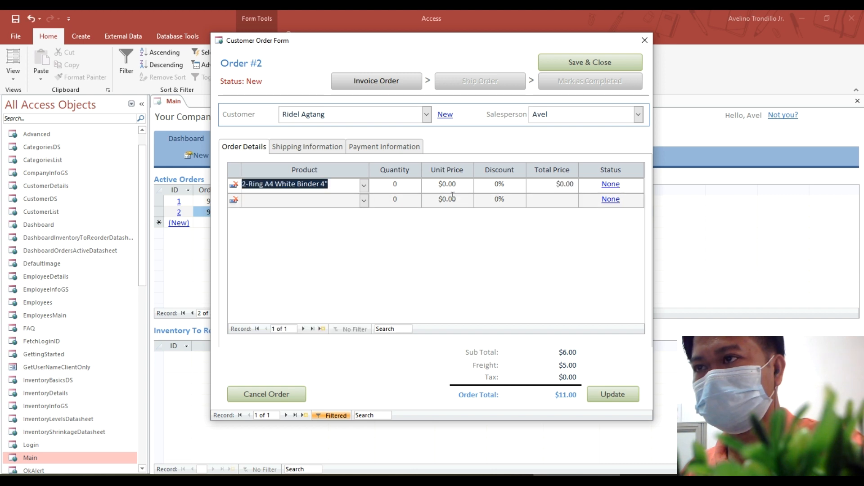
key(Tab)
text(5)
key(Tab)
key(Tab)
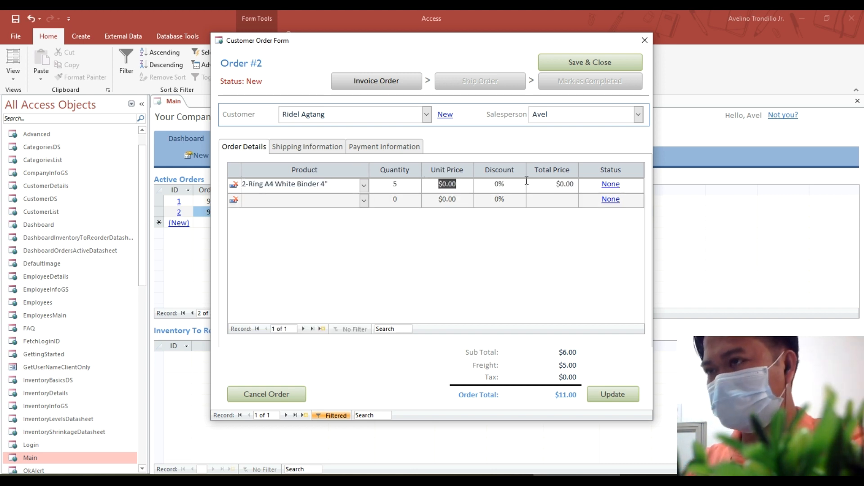
Allocate 5 units of inventory to the binder line and check its allocation status.
key(Tab)
key(Tab)
key(Tab)
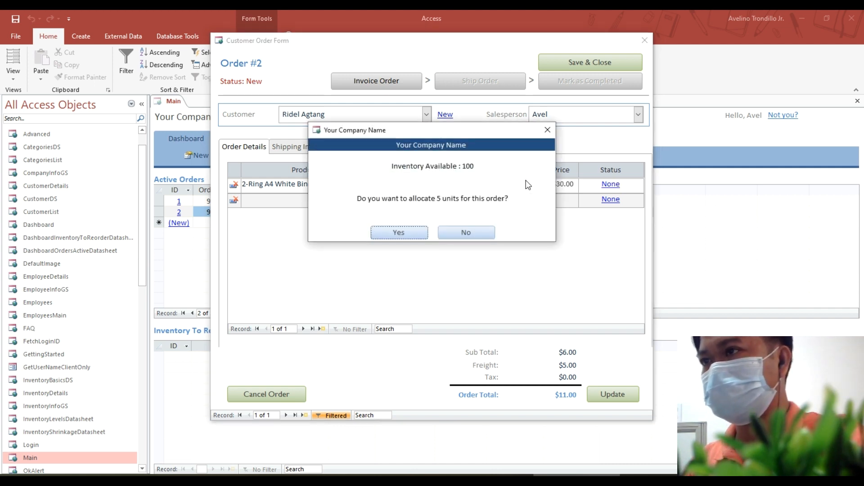
click(399, 233)
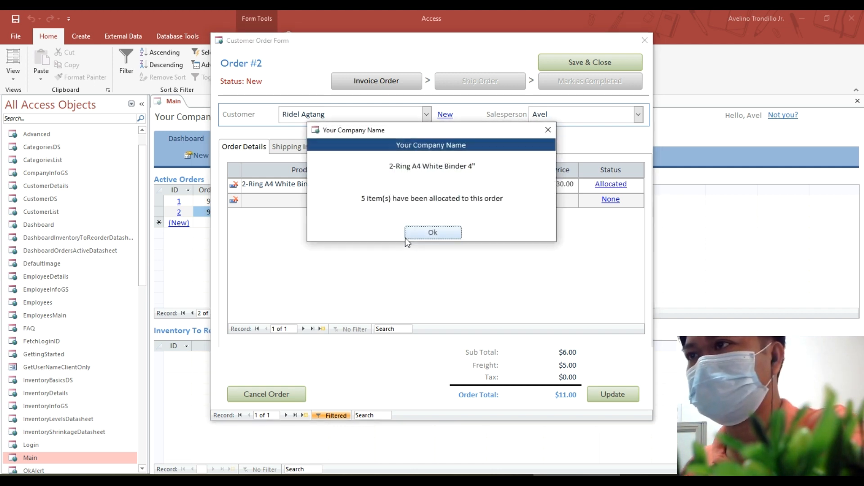
click(439, 234)
click(605, 182)
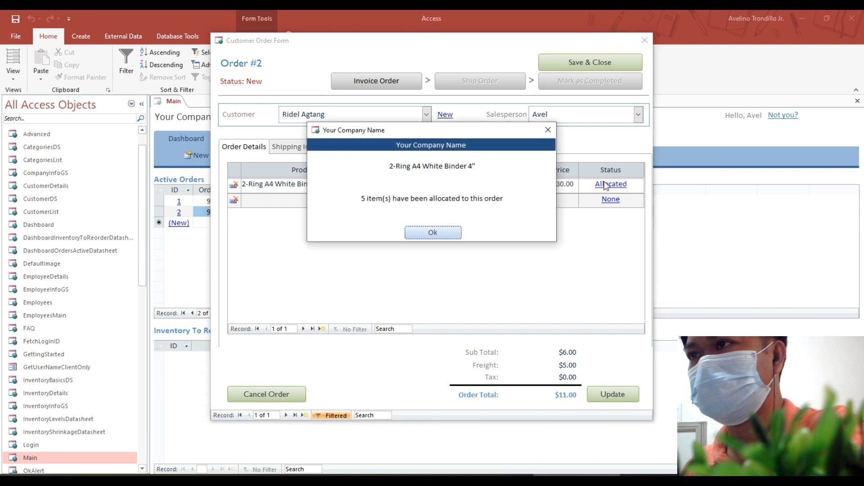
click(432, 233)
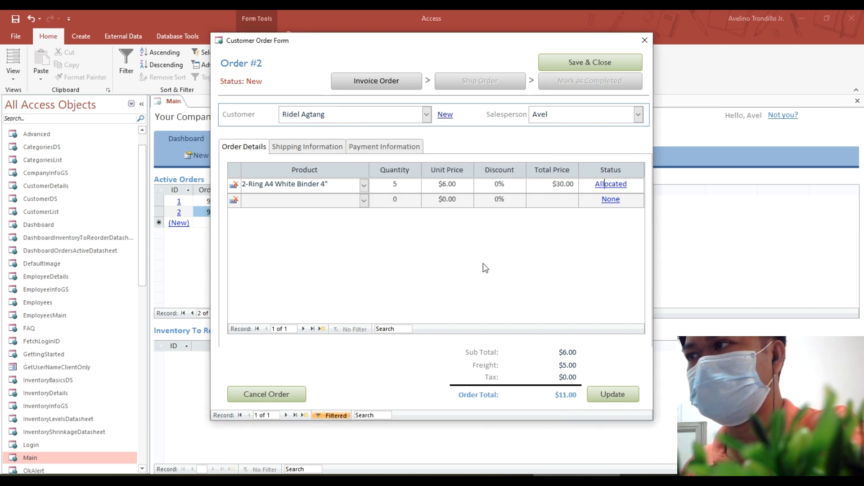
Review the shipping and payment information of order 2, and invoice the order, closing the generated invoice.
click(321, 148)
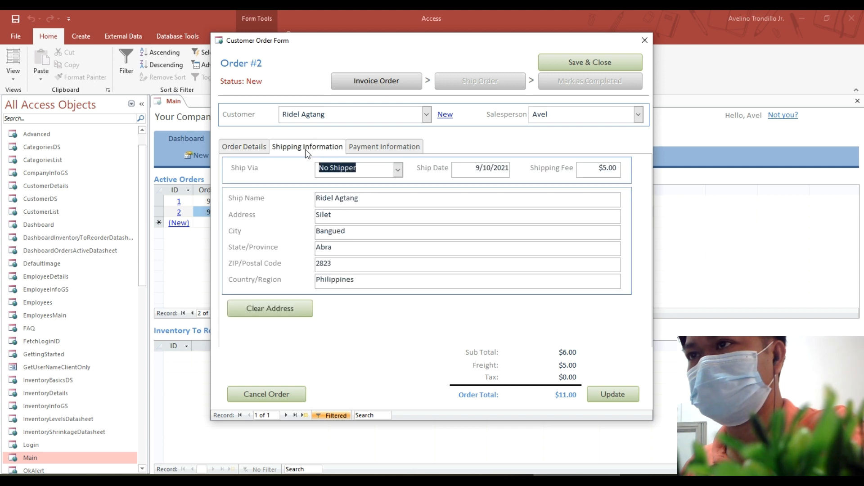
click(369, 145)
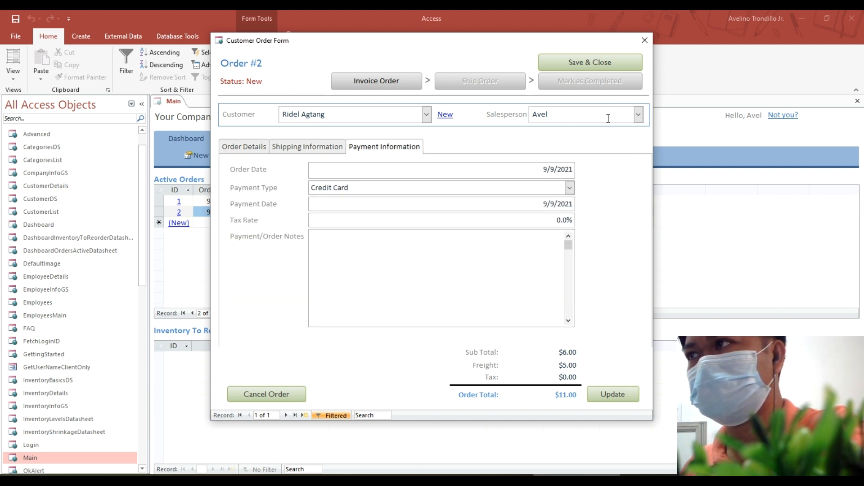
click(392, 86)
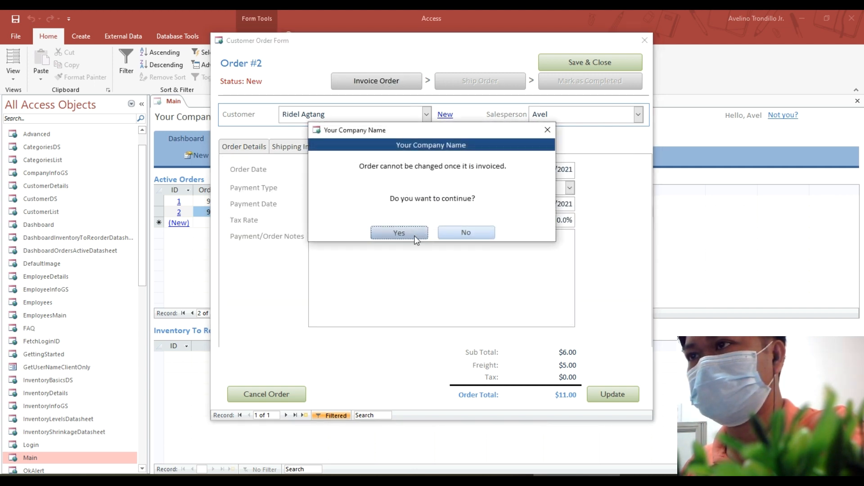
click(396, 233)
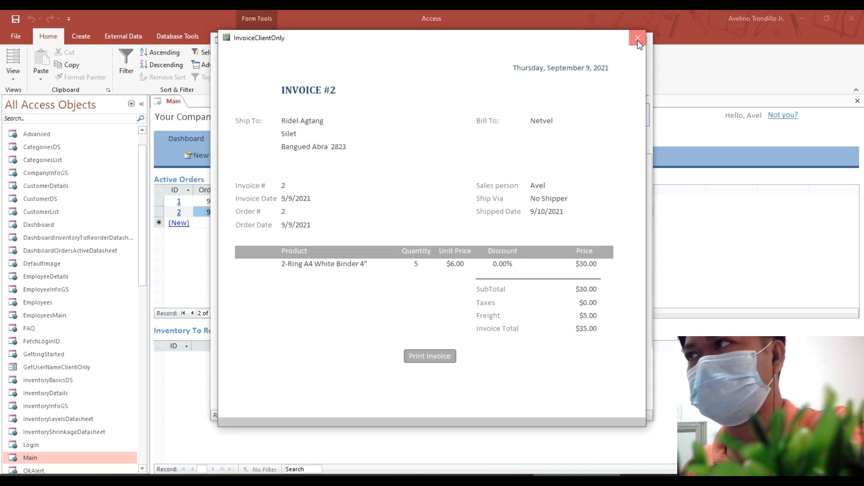
click(638, 39)
Mark order 2 as shipped and completed, and save and close it.
click(461, 81)
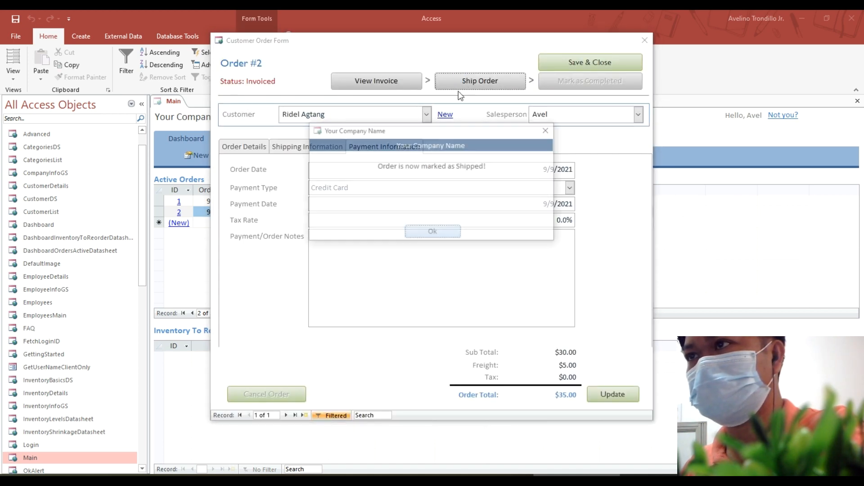
click(439, 231)
click(557, 78)
click(453, 231)
click(585, 62)
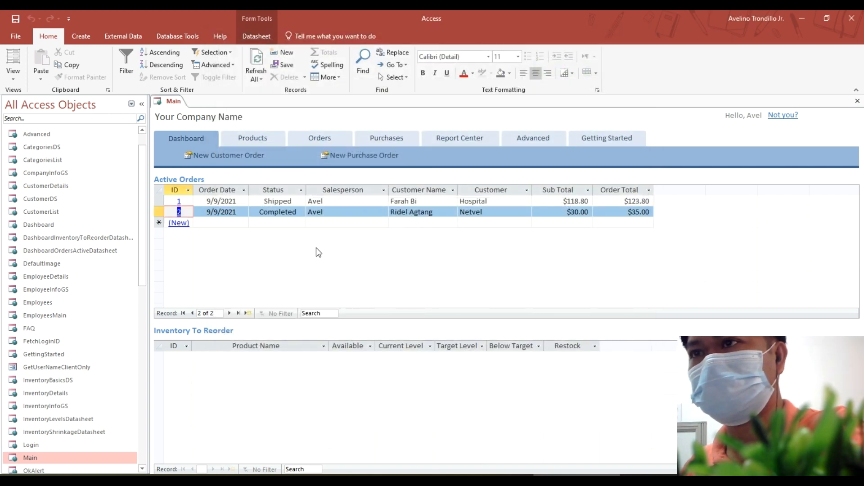
Open order 1 from the active orders, mark it as completed, and save and close it.
click(176, 203)
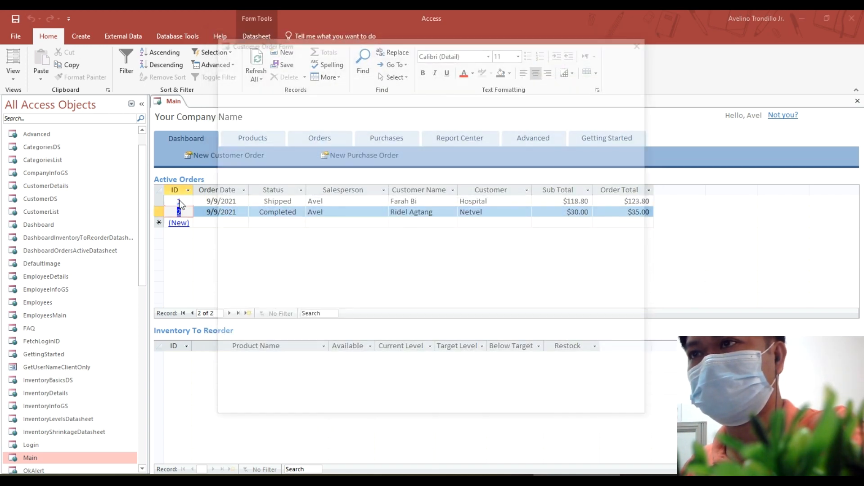
click(602, 80)
click(452, 232)
click(600, 62)
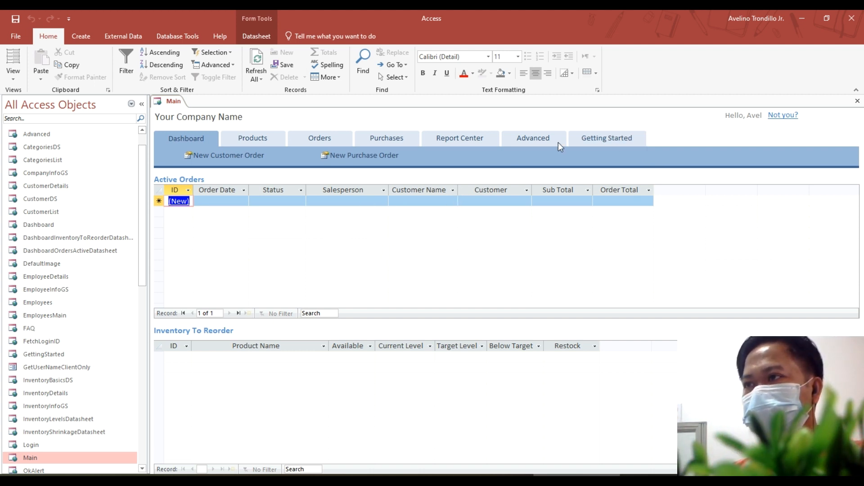
View the yearly, quarterly and monthly sales reports, and look over the customer list report and customer records.
click(439, 135)
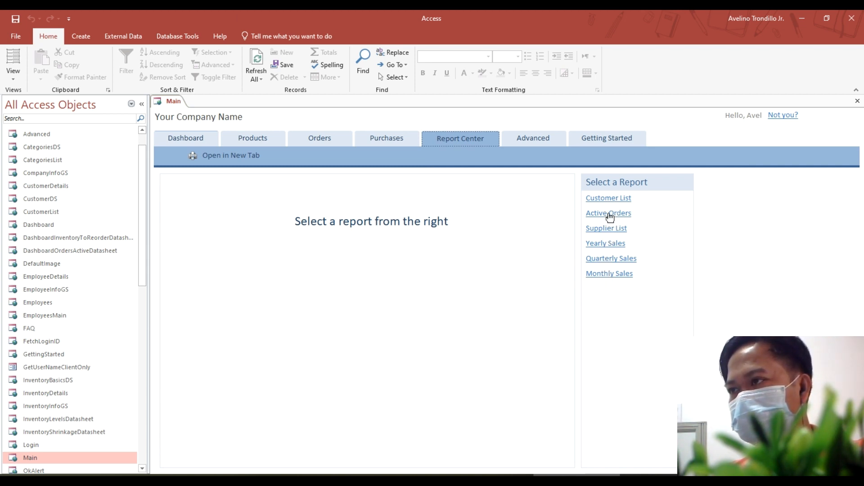
click(604, 247)
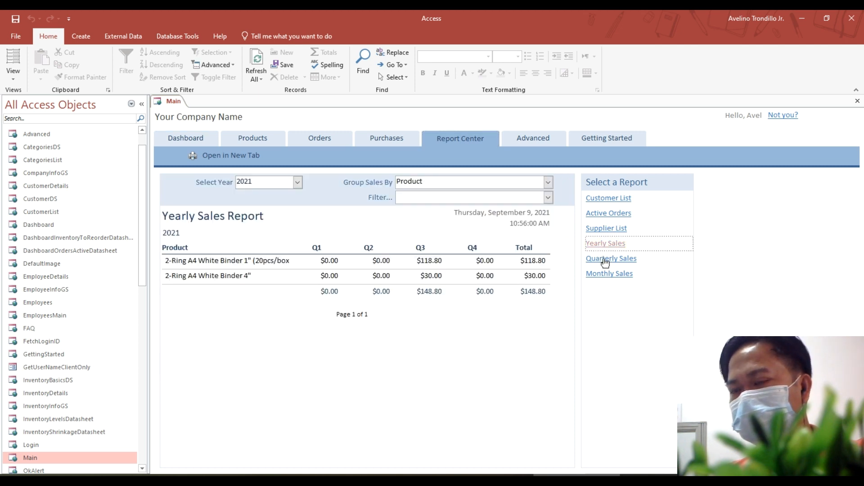
click(605, 263)
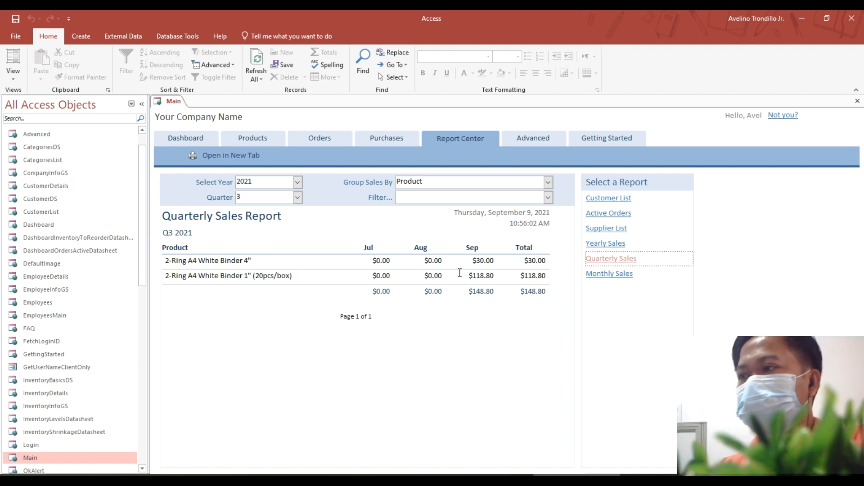
click(609, 274)
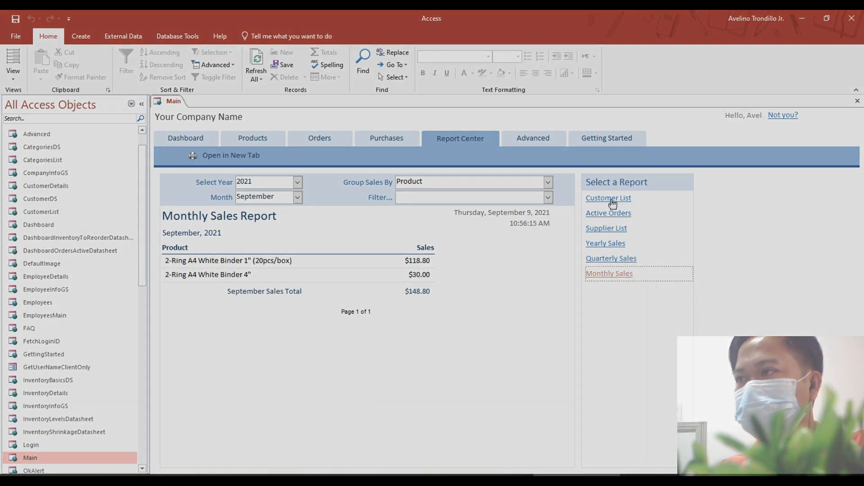
click(612, 200)
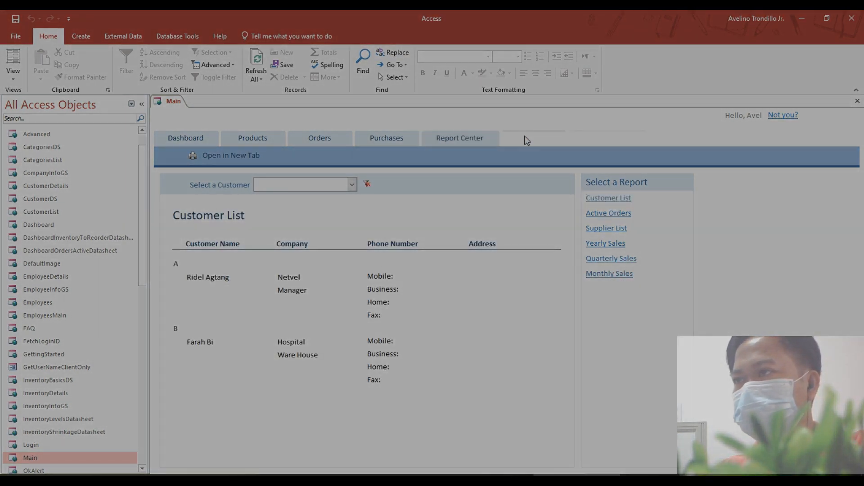
click(526, 137)
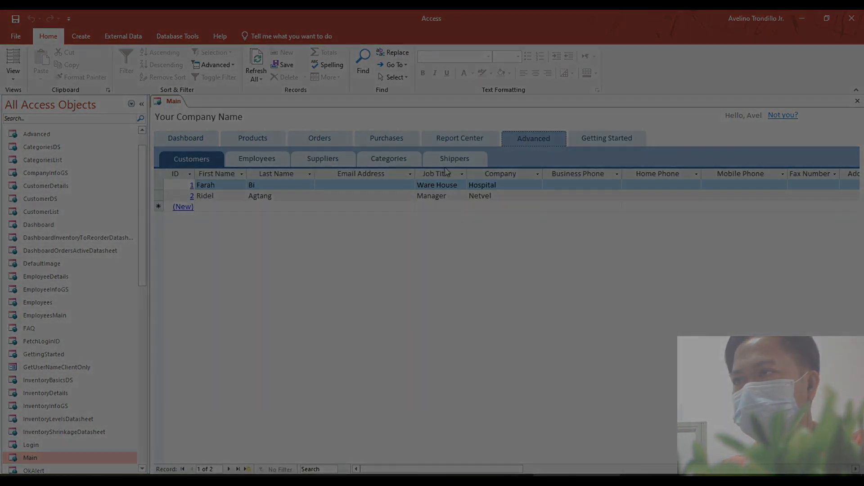